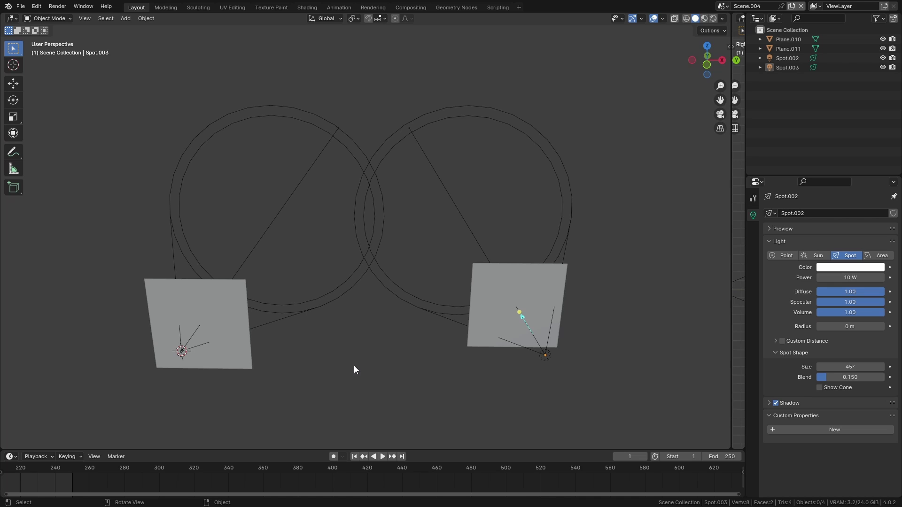
Preview the two spot lights shining on the planes in rendered viewport shading
{"action": "middle_click_drag", "start_coordinate": [284, 363], "coordinate": [300, 380]}
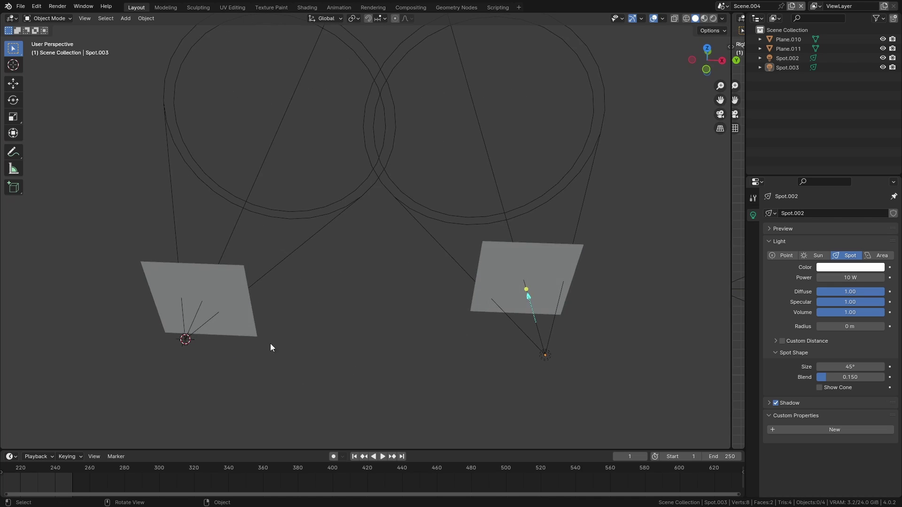
{"action": "key", "text": "z"}
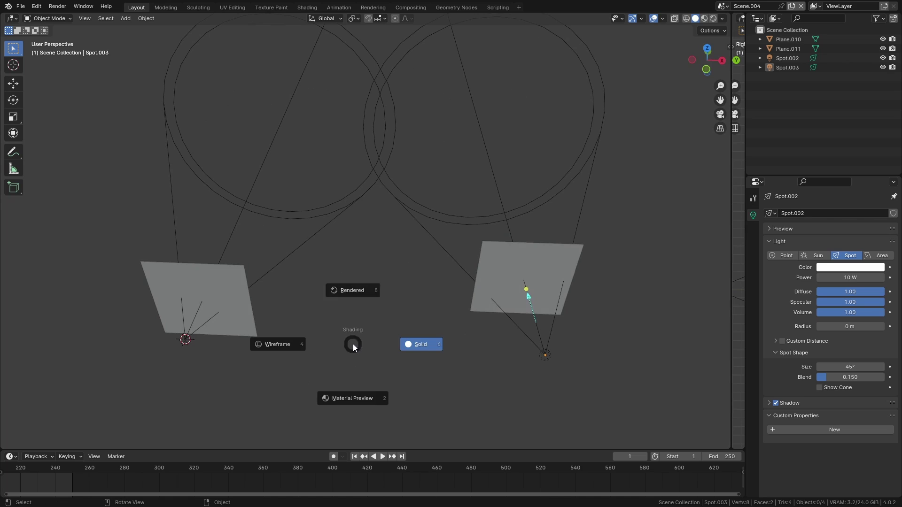
{"action": "left_click", "coordinate": [351, 298]}
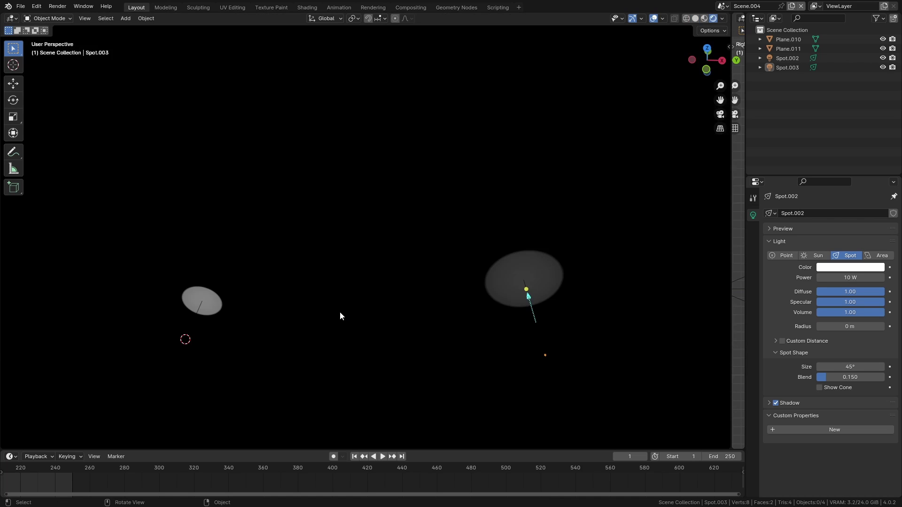
{"action": "middle_click_drag", "start_coordinate": [341, 309], "coordinate": [346, 294]}
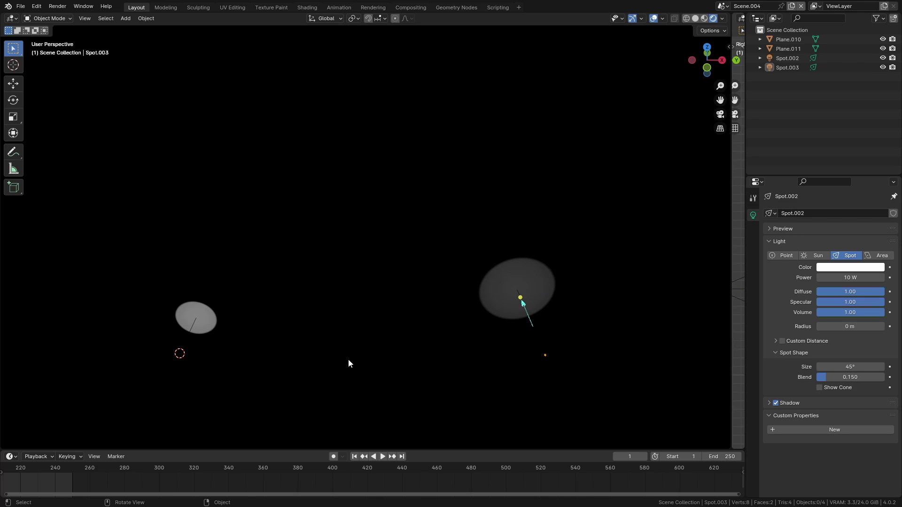
Try a power of 40 W on the spot light and set it back to 10 W
{"action": "left_click", "coordinate": [844, 278]}
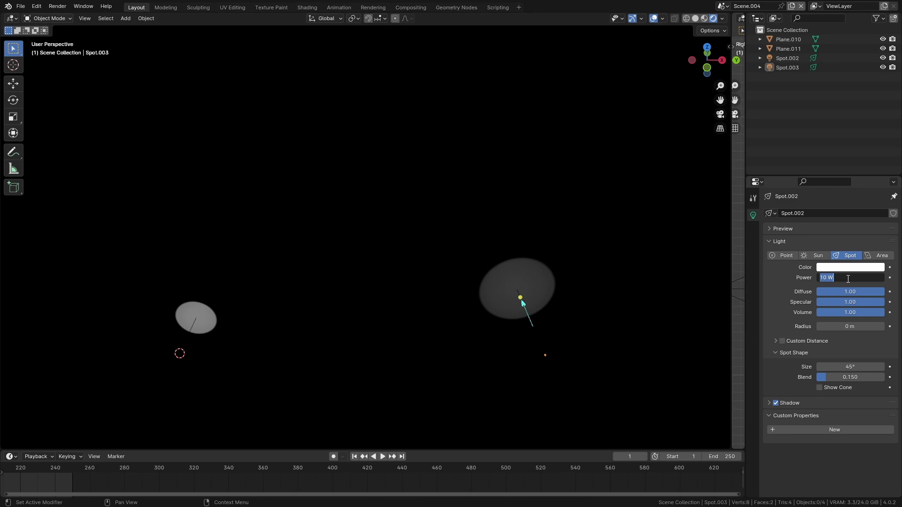
{"action": "type", "text": "40"}
{"action": "key", "text": "Return"}
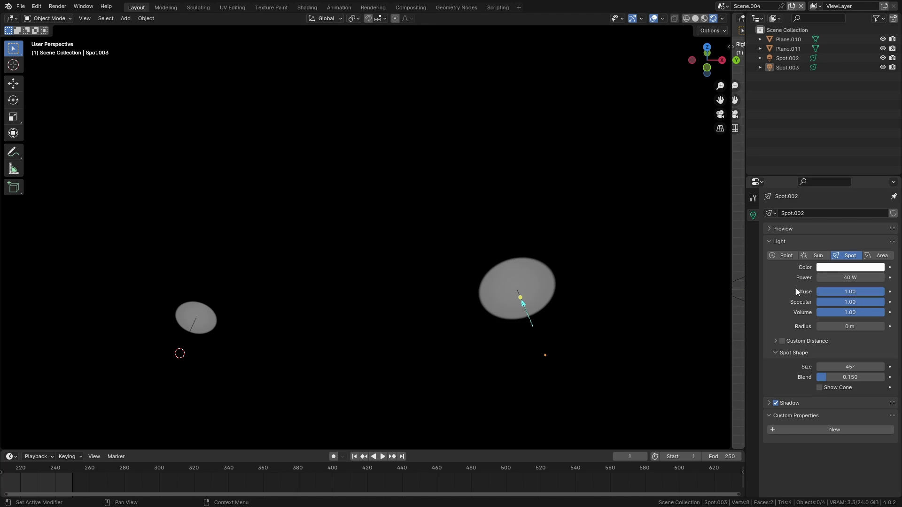
{"action": "left_click", "coordinate": [839, 277]}
{"action": "type", "text": "10"}
{"action": "key", "text": "Return"}
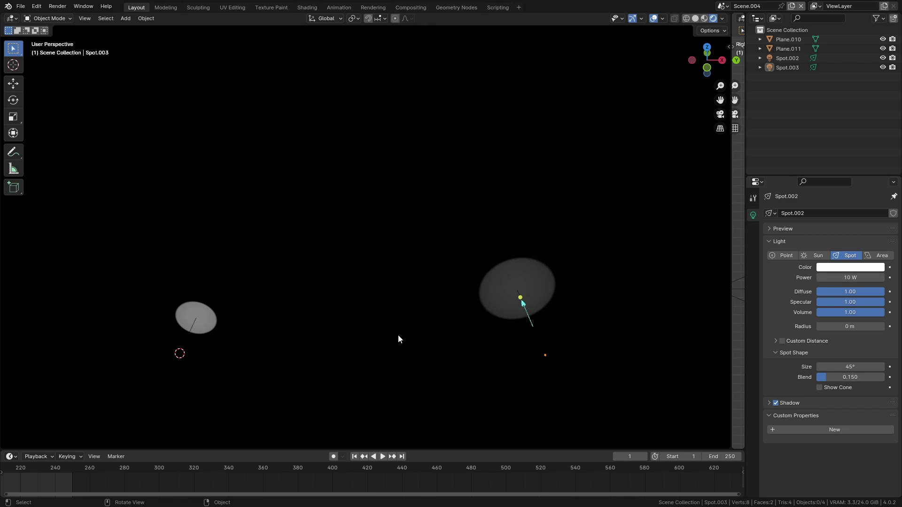
Compare the light circles of both spot lights in the front orthographic view with rendered shading
{"action": "key", "text": "z"}
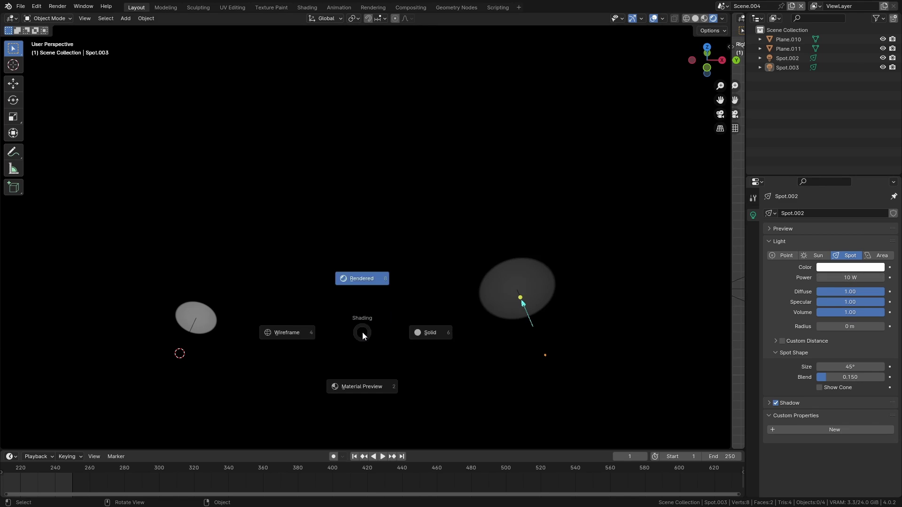
{"action": "left_click", "coordinate": [388, 333]}
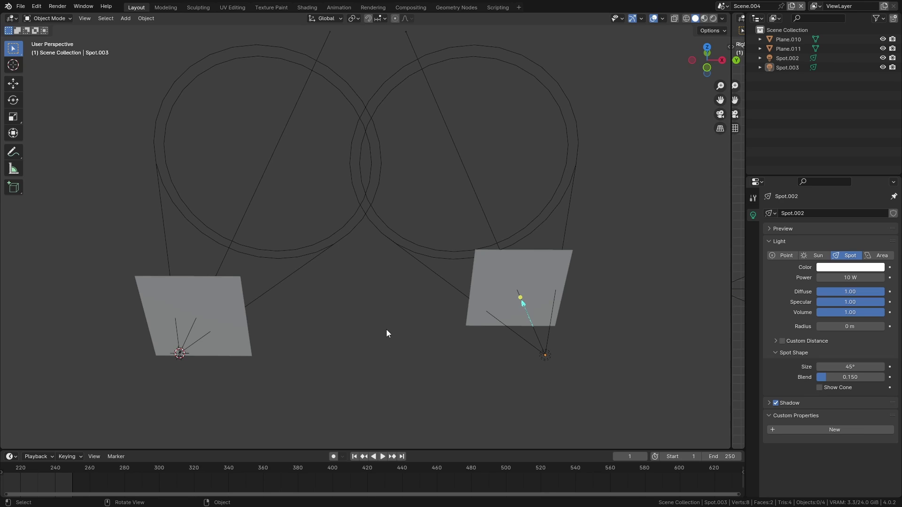
{"action": "key", "text": "KP_1"}
{"action": "key", "text": "z"}
{"action": "left_click", "coordinate": [369, 336]}
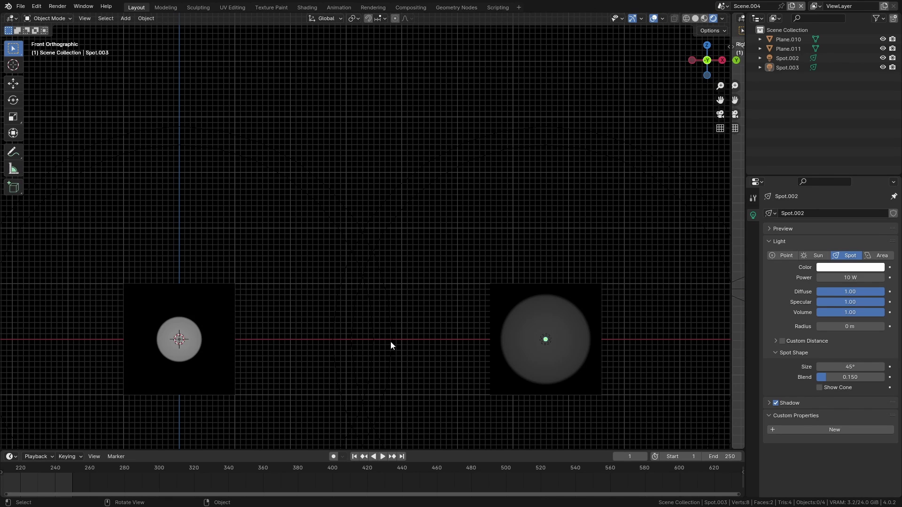
{"action": "middle_click_drag", "start_coordinate": [437, 331], "coordinate": [501, 354]}
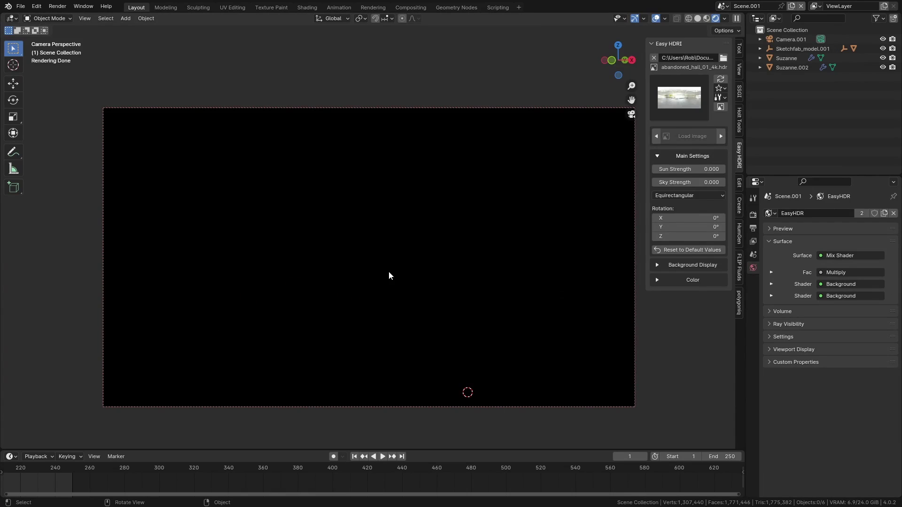
Add a sun light to the street scene and raise it about 4.18 m along the Z axis
{"action": "key", "text": "shift+a"}
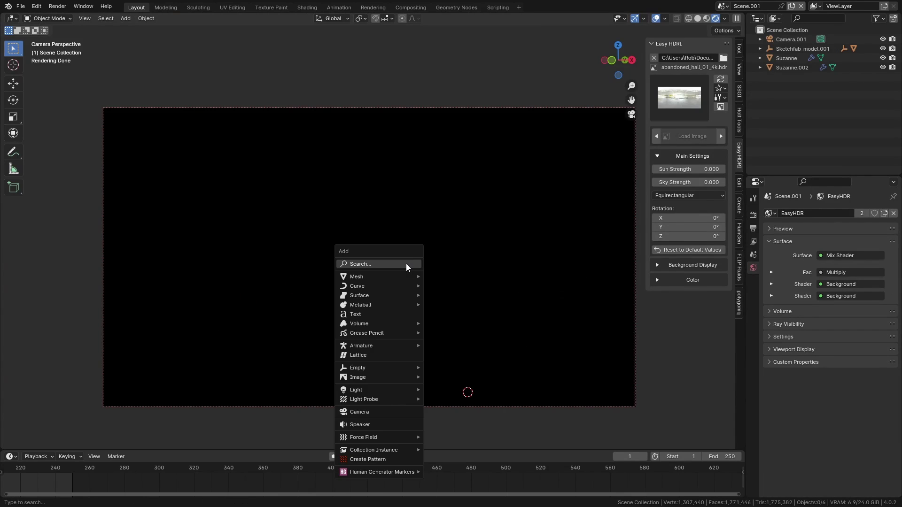
{"action": "mouse_move", "coordinate": [372, 390]}
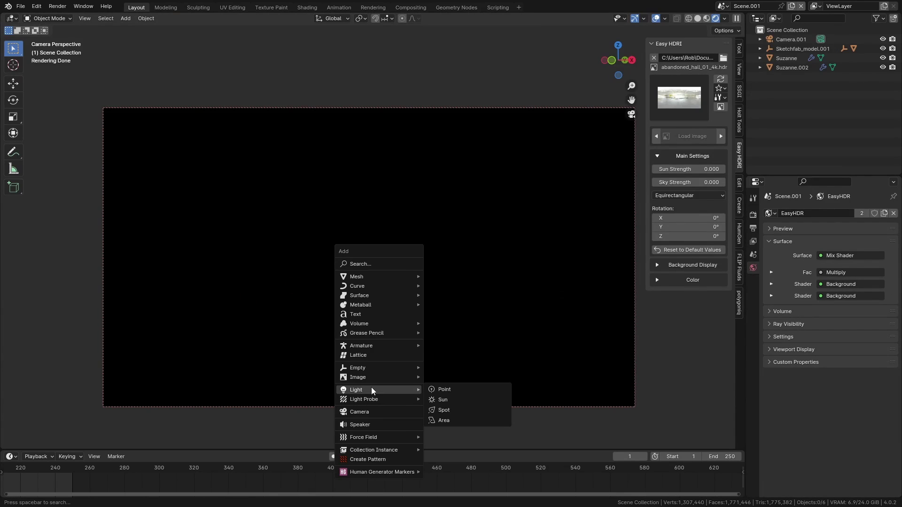
{"action": "left_click", "coordinate": [479, 401]}
{"action": "key", "text": "g"}
{"action": "key", "text": "z"}
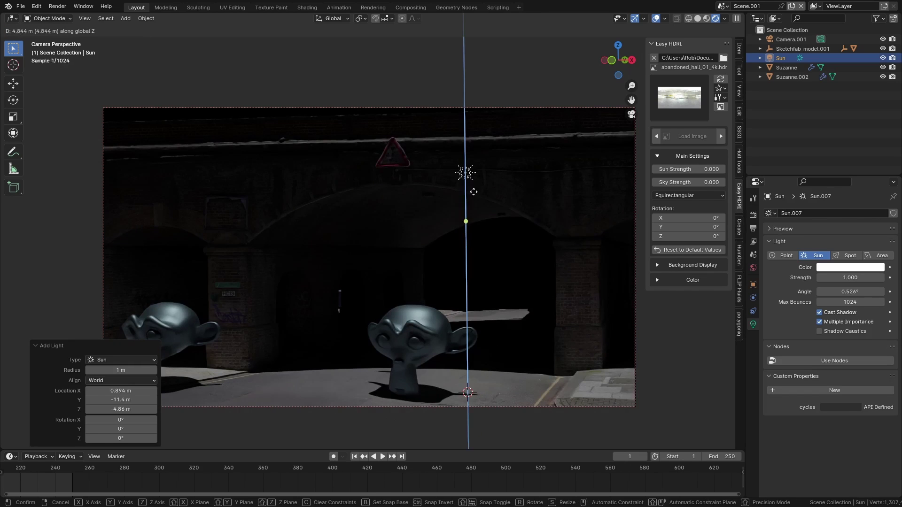
{"action": "left_click", "coordinate": [485, 238]}
Try moving the sun light sideways across the street to compare the lighting
{"action": "middle_click_drag", "start_coordinate": [485, 237], "coordinate": [463, 272]}
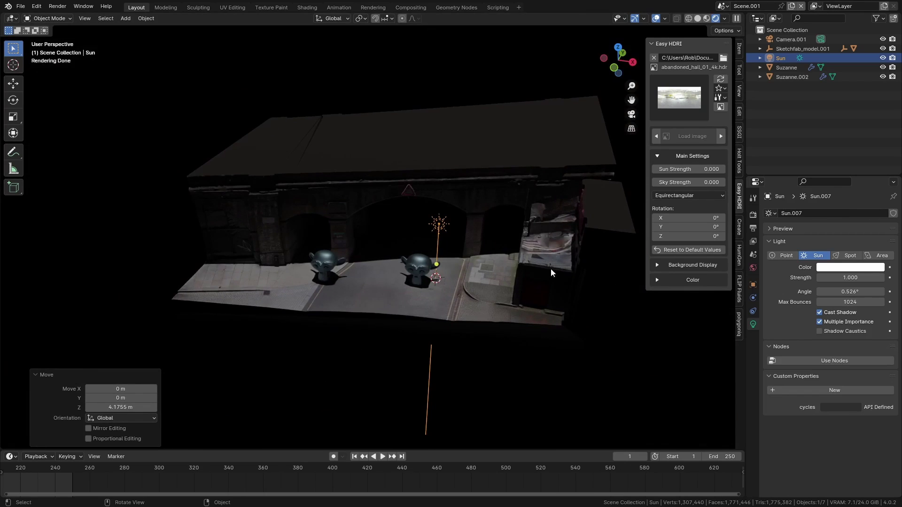
{"action": "middle_click_drag", "start_coordinate": [371, 235], "coordinate": [461, 300]}
{"action": "key", "text": "g"}
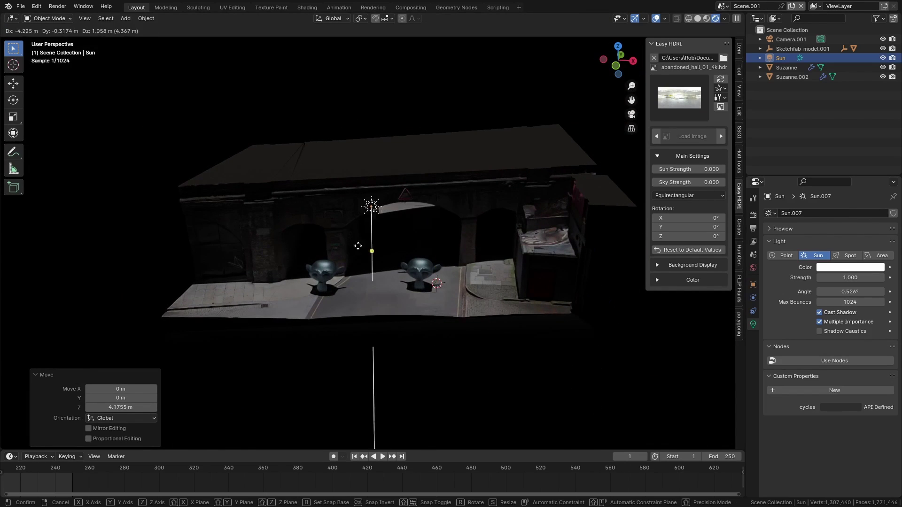
{"action": "right_click", "coordinate": [410, 320]}
Try rotating the sun light to change the direction of the shadows
{"action": "scroll", "coordinate": [389, 274], "scroll_direction": "up", "scroll_amount": 3}
{"action": "middle_click_drag", "start_coordinate": [395, 277], "coordinate": [511, 267]}
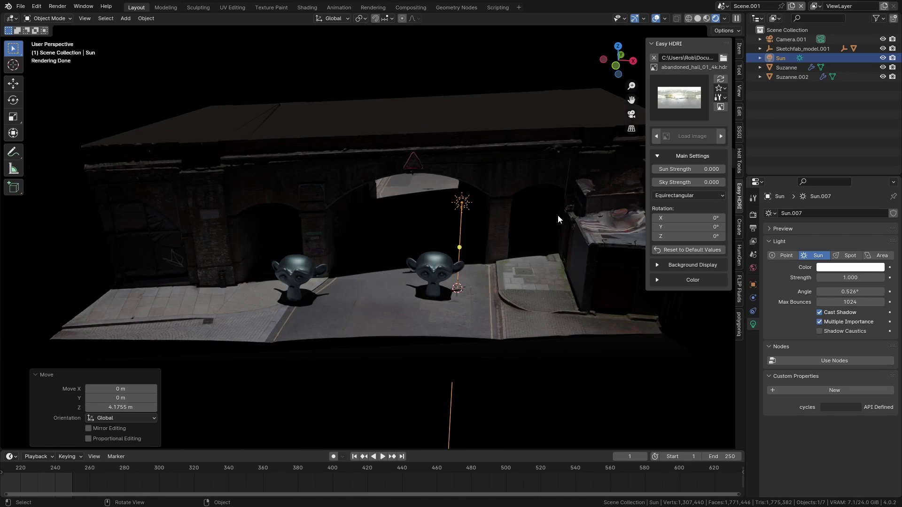
{"action": "key", "text": "r"}
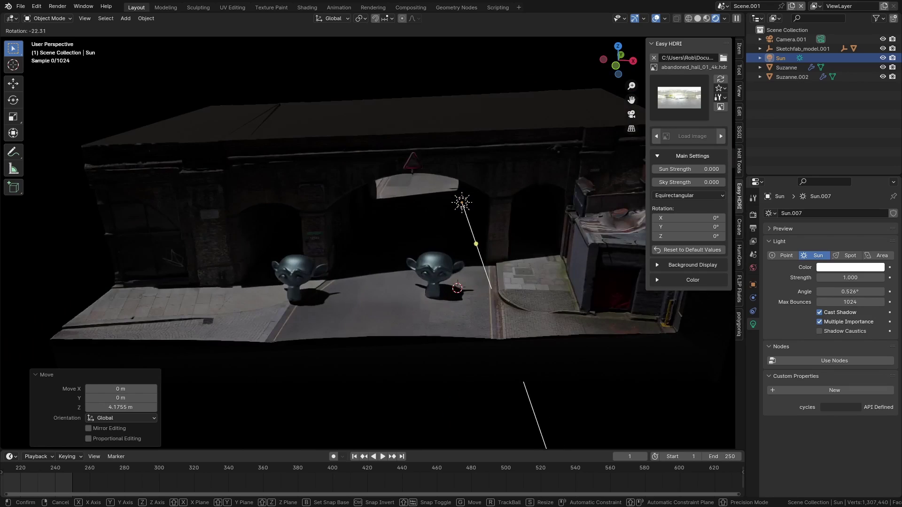
{"action": "right_click", "coordinate": [369, 315]}
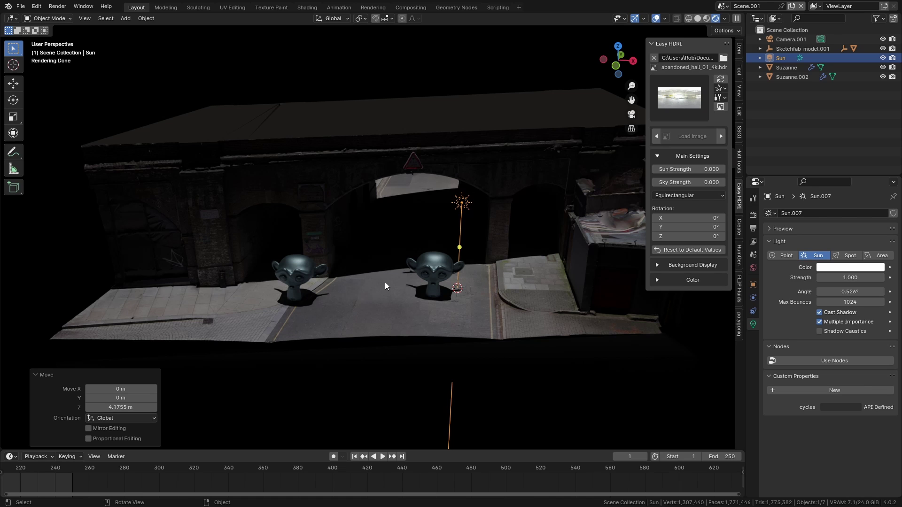
Try moving the sun light high above the bridge while viewing the monkey heads at street level
{"action": "middle_click_drag", "start_coordinate": [458, 332], "coordinate": [452, 306]}
{"action": "scroll", "coordinate": [458, 233], "scroll_direction": "up", "scroll_amount": 3}
{"action": "middle_click_drag", "start_coordinate": [492, 348], "coordinate": [504, 330]}
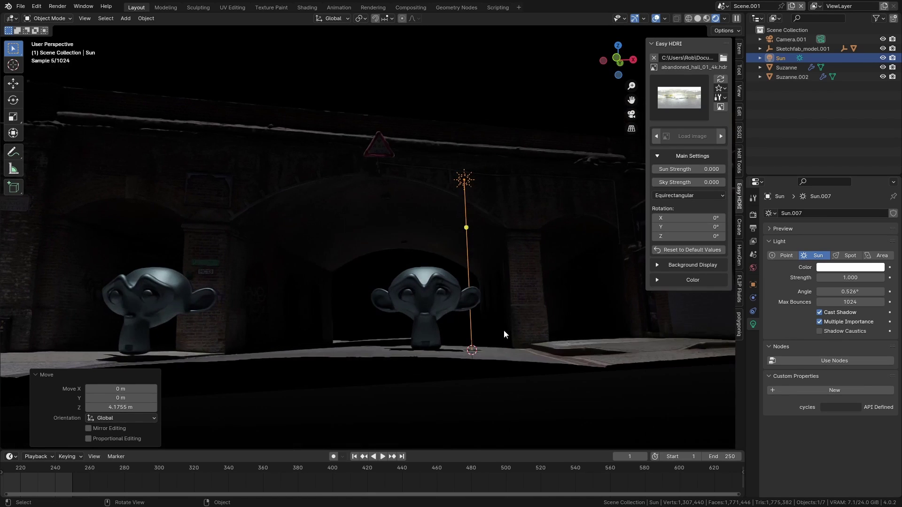
{"action": "key", "text": "g"}
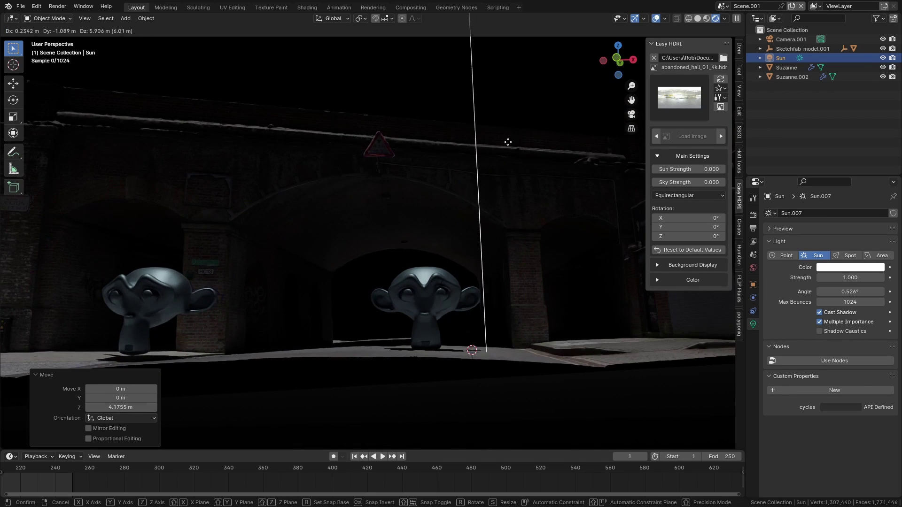
{"action": "right_click", "coordinate": [461, 288]}
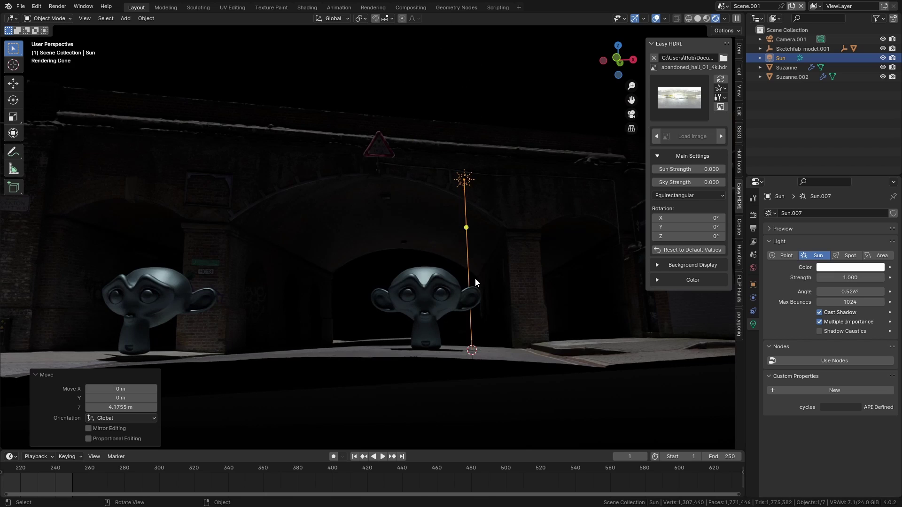
Delete the sun light and set the HDRI sky strength to 1
{"action": "key", "text": "Delete"}
{"action": "left_click", "coordinate": [686, 182]}
{"action": "type", "text": "1"}
{"action": "key", "text": "Return"}
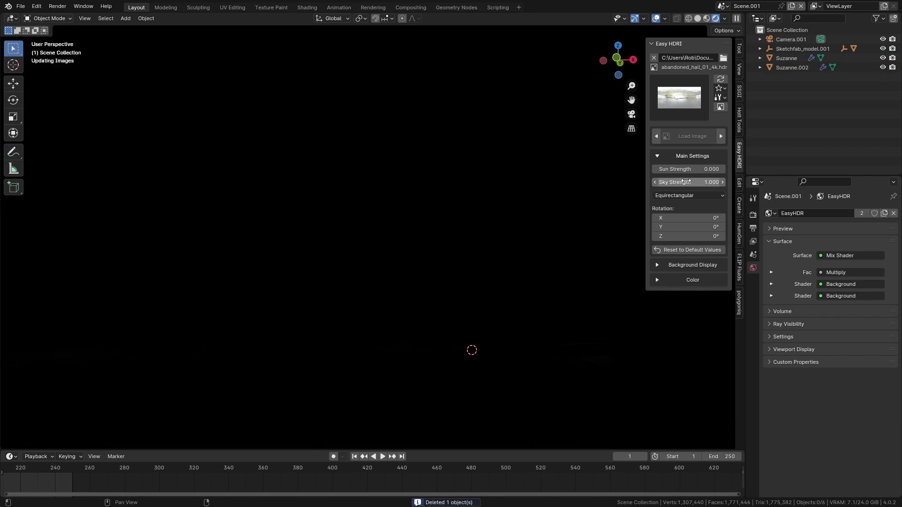
Switch the environment image to autumn_crossing_1k.hdr and inspect the lit scene
{"action": "left_click", "coordinate": [721, 137]}
{"action": "left_click", "coordinate": [721, 137]}
{"action": "middle_click_drag", "start_coordinate": [441, 165], "coordinate": [477, 171]}
{"action": "scroll", "coordinate": [478, 171], "scroll_direction": "down", "scroll_amount": 3}
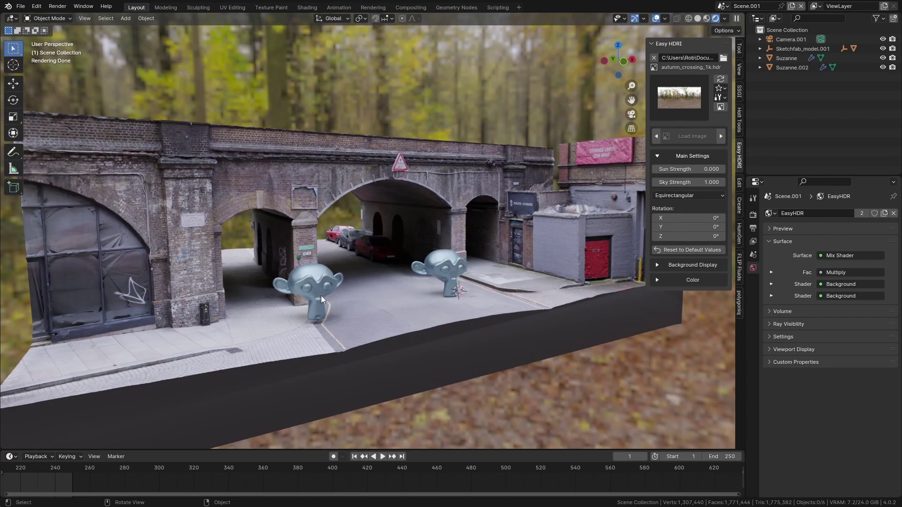
{"action": "middle_click_drag", "start_coordinate": [407, 310], "coordinate": [399, 311]}
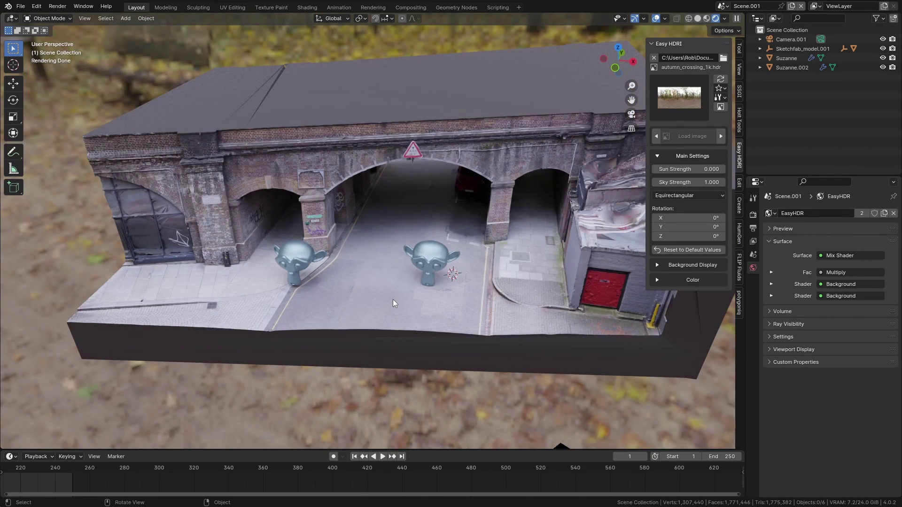
Add an area light to the street scene and set the HDRI sky strength to 0
{"action": "key", "text": "shift+a"}
{"action": "mouse_move", "coordinate": [425, 255]}
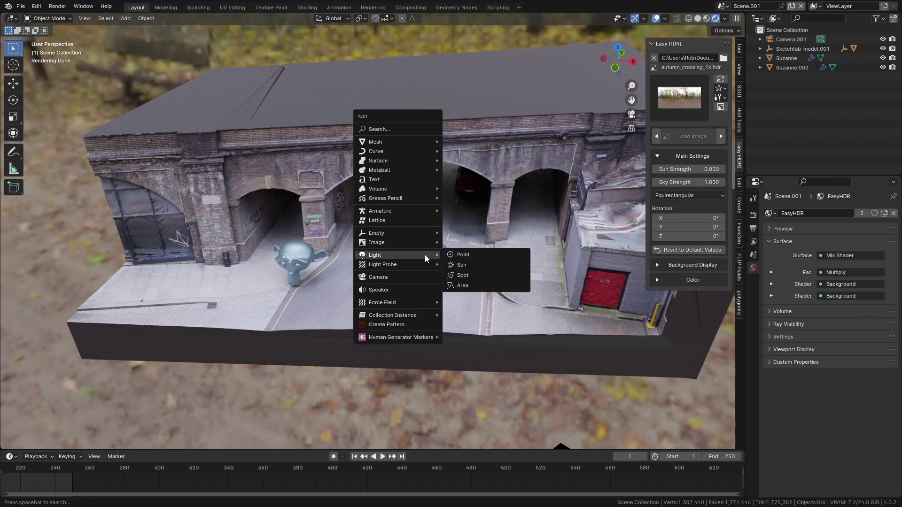
{"action": "left_click", "coordinate": [472, 286]}
{"action": "left_click", "coordinate": [688, 181]}
{"action": "type", "text": "0"}
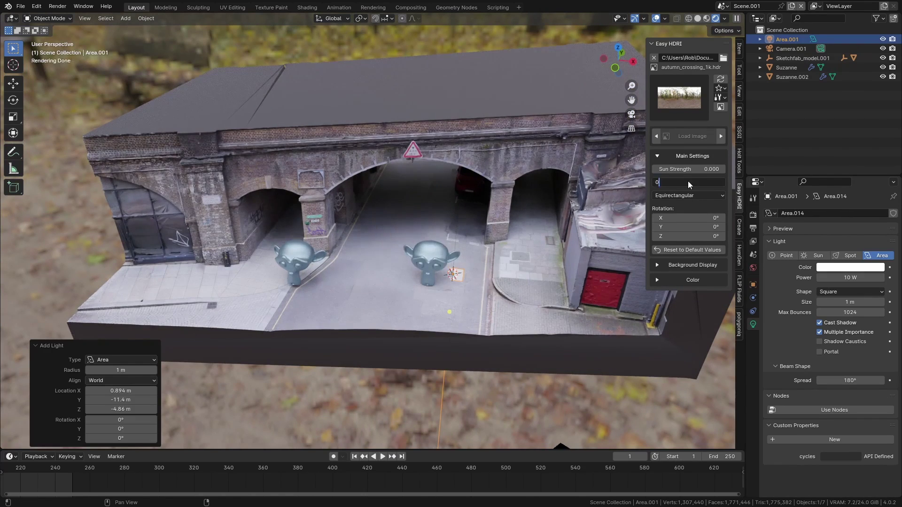
{"action": "key", "text": "Return"}
Raise the area light about 8.78 m along the Z axis and set its power to 1000 W
{"action": "key", "text": "g"}
{"action": "key", "text": "z"}
{"action": "left_click", "coordinate": [518, 137]}
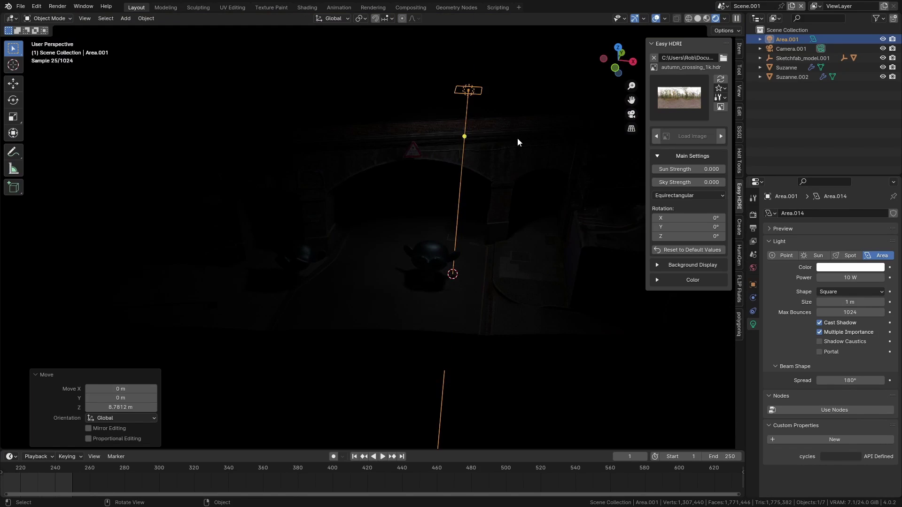
{"action": "key", "text": "KP_0"}
{"action": "left_click", "coordinate": [849, 277]}
{"action": "type", "text": "1000"}
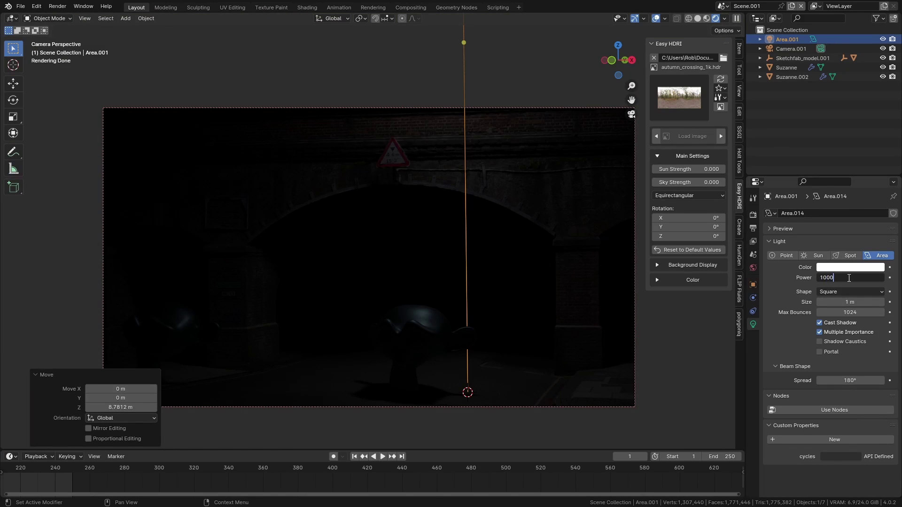
{"action": "key", "text": "Return"}
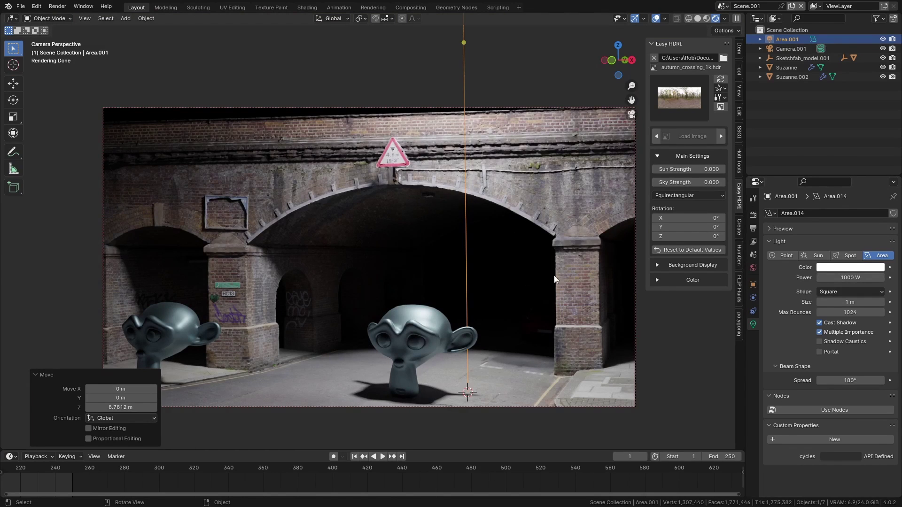
Make a linked duplicate of the area light, offset about -7.53 m along X, and inspect the monkey head's shadows
{"action": "key", "text": "alt+d"}
{"action": "key", "text": "x"}
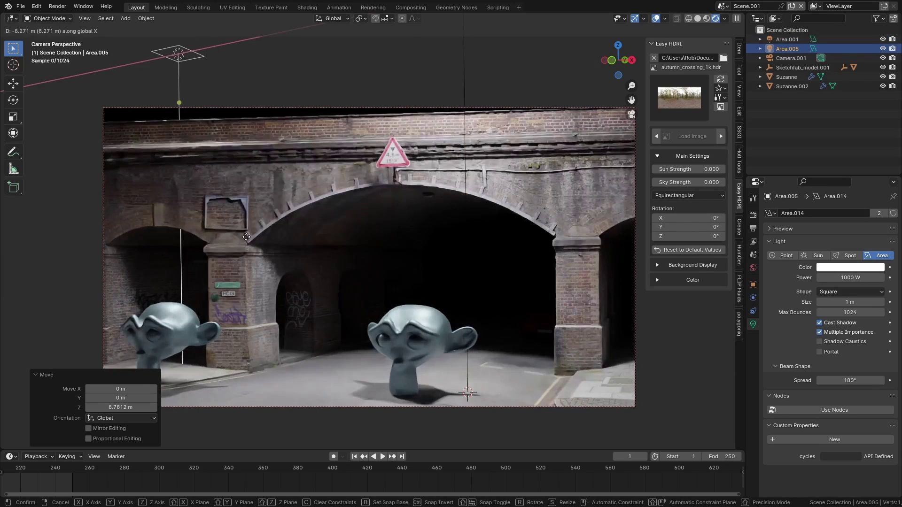
{"action": "left_click", "coordinate": [272, 245]}
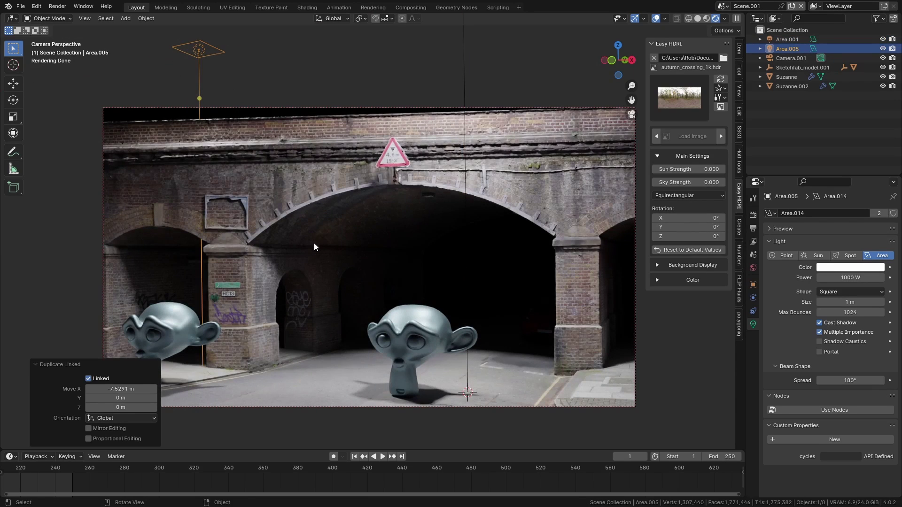
{"action": "middle_click_drag", "start_coordinate": [315, 243], "coordinate": [324, 199], "text": "shift"}
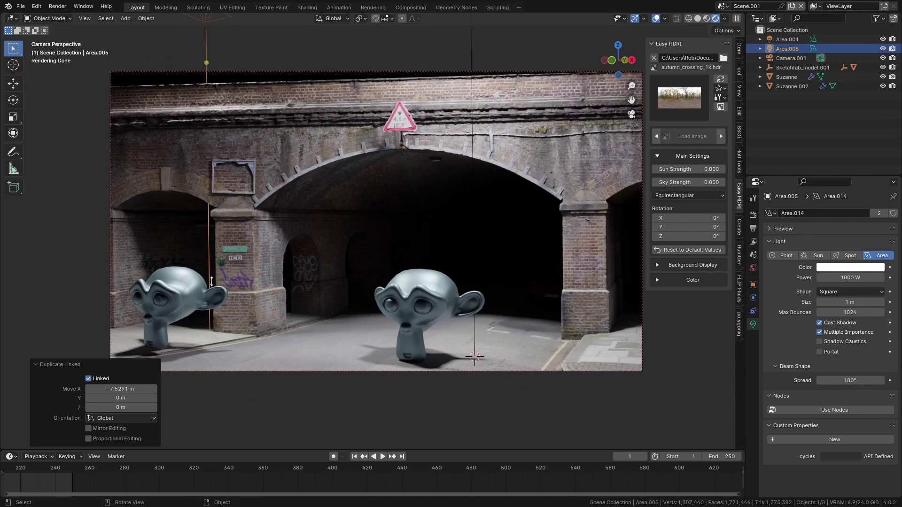
{"action": "scroll", "coordinate": [425, 374], "scroll_direction": "up", "scroll_amount": 4}
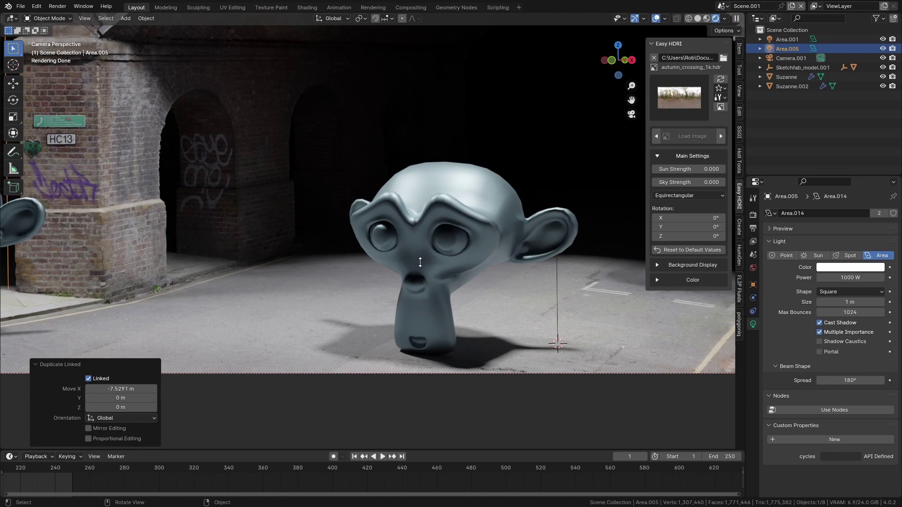
Delete the duplicated area light above the other monkey head
{"action": "key", "text": "Delete"}
{"action": "scroll", "coordinate": [427, 161], "scroll_direction": "down", "scroll_amount": 5}
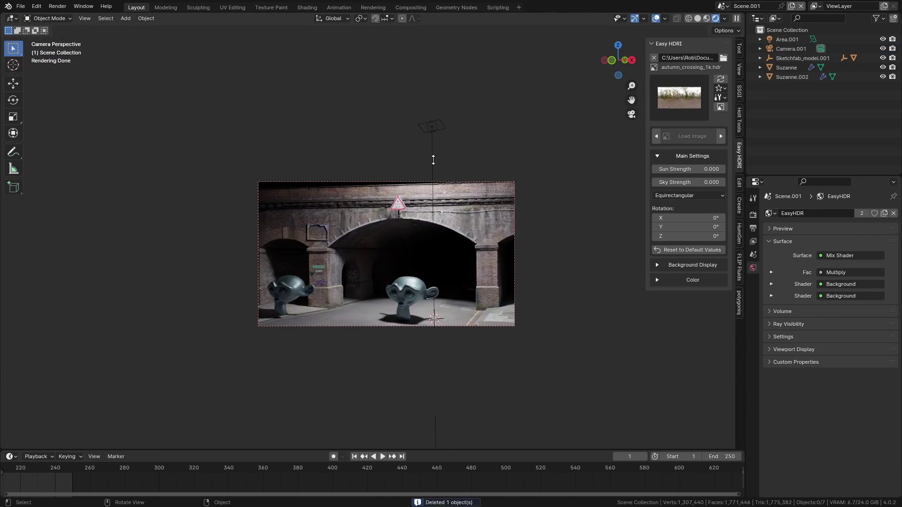
Add a Light Falloff node to the shader nodes of the area light above the street scene
{"action": "left_click", "coordinate": [433, 157]}
{"action": "scroll", "coordinate": [425, 180], "scroll_direction": "up", "scroll_amount": 3}
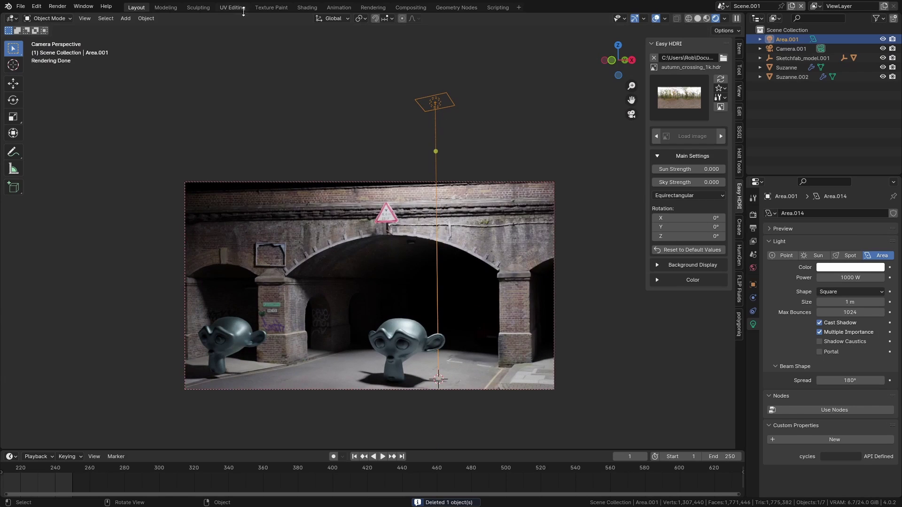
{"action": "left_click", "coordinate": [308, 8]}
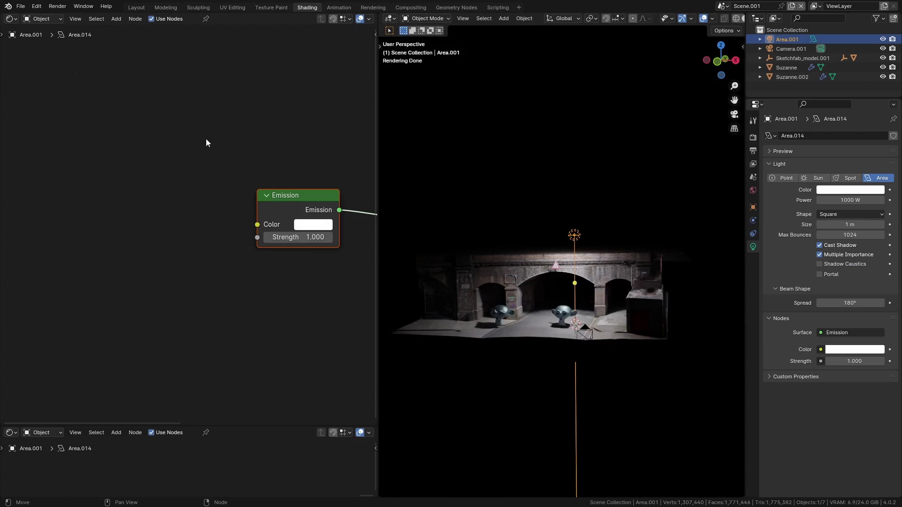
{"action": "key", "text": "shift+a"}
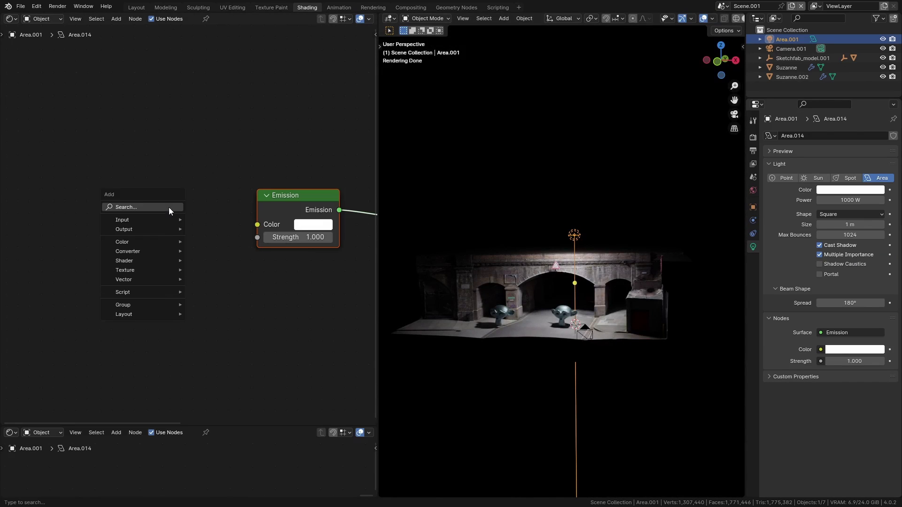
{"action": "type", "text": "light"}
{"action": "key", "text": "Down"}
{"action": "key", "text": "Down"}
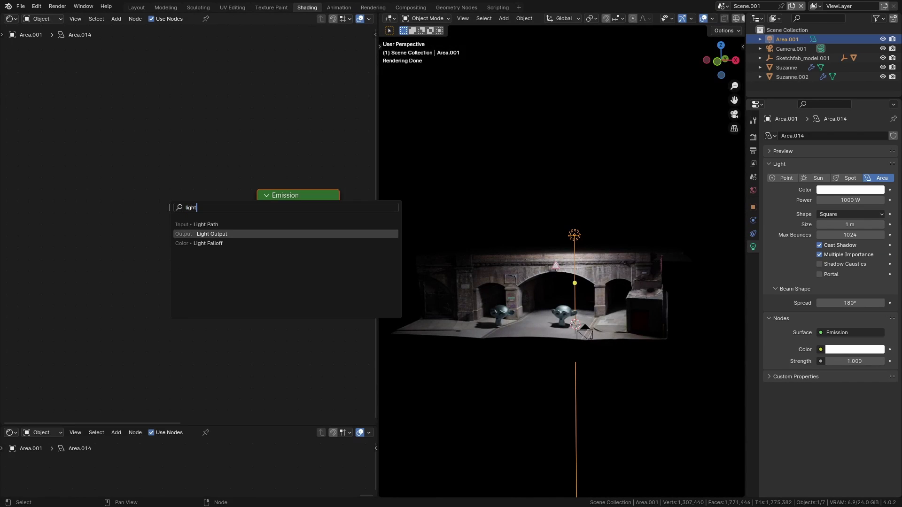
{"action": "key", "text": "Return"}
{"action": "left_click", "coordinate": [136, 208]}
Set the Light Falloff strength to 1 and connect its Quadratic output to the Emission strength
{"action": "left_click", "coordinate": [187, 269]}
{"action": "type", "text": "1"}
{"action": "key", "text": "Return"}
{"action": "left_click_drag", "start_coordinate": [173, 213], "coordinate": [121, 201]}
{"action": "left_click_drag", "start_coordinate": [172, 217], "coordinate": [258, 238]}
{"action": "scroll", "coordinate": [543, 280], "scroll_direction": "up", "scroll_amount": 7}
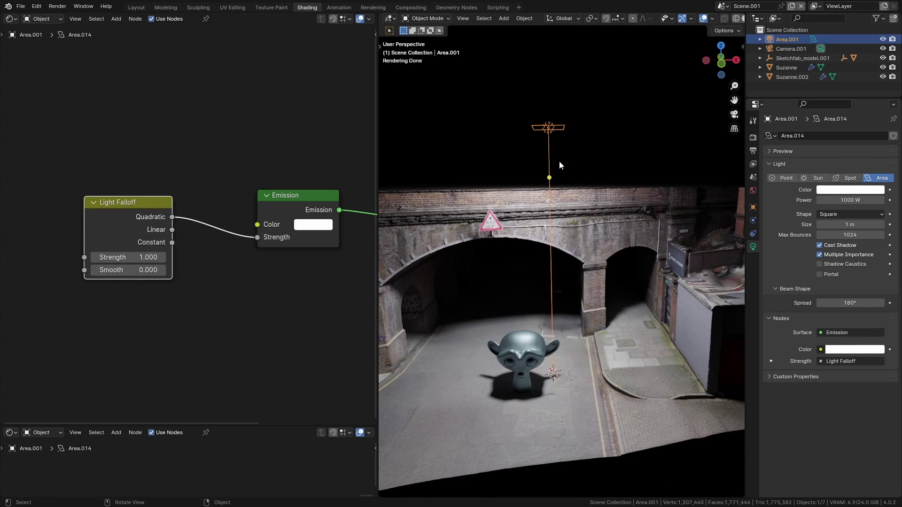
Feed the Emission strength from the Light Falloff's Linear output and view the whole lit street scene
{"action": "left_click_drag", "start_coordinate": [173, 229], "coordinate": [259, 235]}
{"action": "scroll", "coordinate": [310, 249], "scroll_direction": "down", "scroll_amount": 1}
{"action": "scroll", "coordinate": [497, 277], "scroll_direction": "down", "scroll_amount": 4}
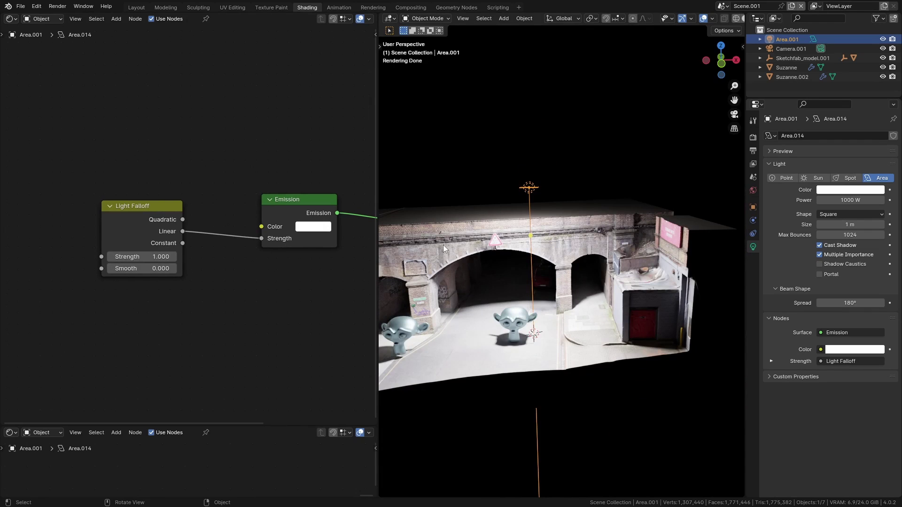
Switch the Emission strength input to the Light Falloff's Constant output and try moving the area light
{"action": "left_click_drag", "start_coordinate": [182, 244], "coordinate": [262, 238]}
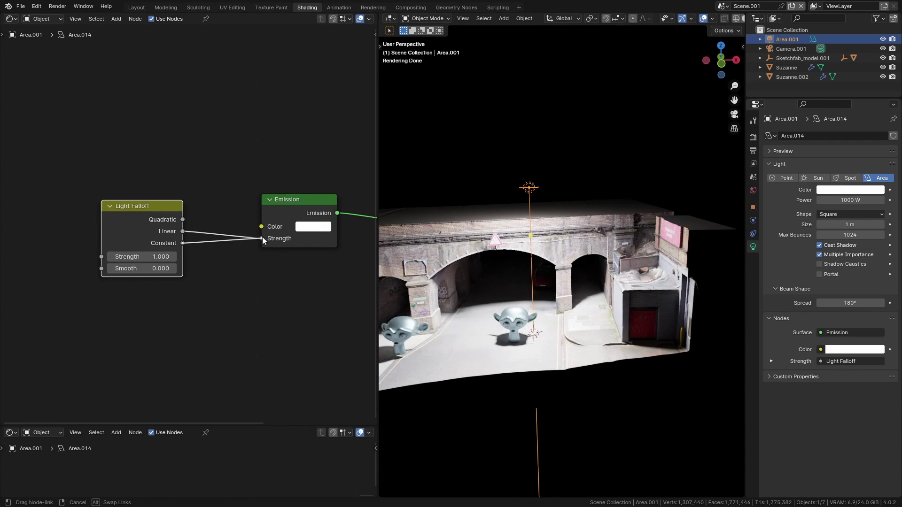
{"action": "key", "text": "g"}
{"action": "right_click", "coordinate": [556, 189]}
Reconnect the Light Falloff's Linear output to the Emission strength and set Smooth to about 457.6
{"action": "left_click_drag", "start_coordinate": [144, 268], "coordinate": [345, 269]}
{"action": "left_click_drag", "start_coordinate": [182, 232], "coordinate": [261, 239]}
{"action": "left_click_drag", "start_coordinate": [144, 268], "coordinate": [95, 268]}
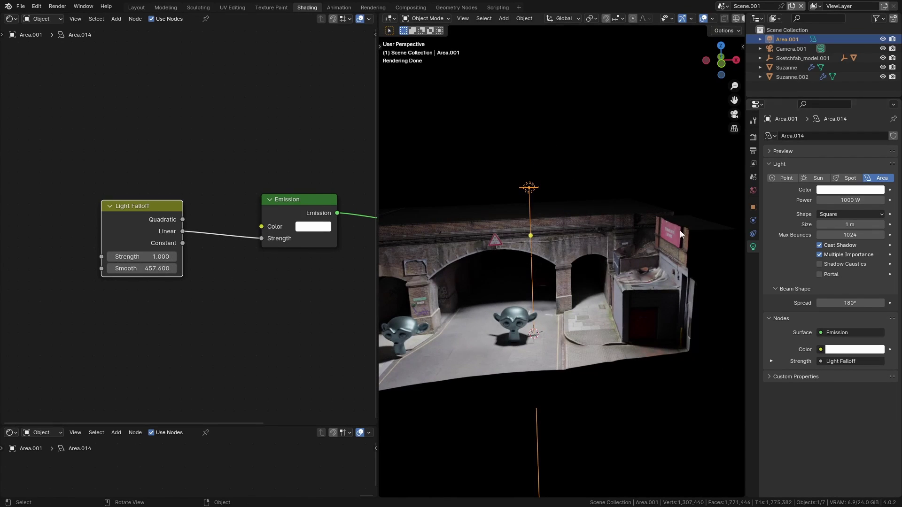
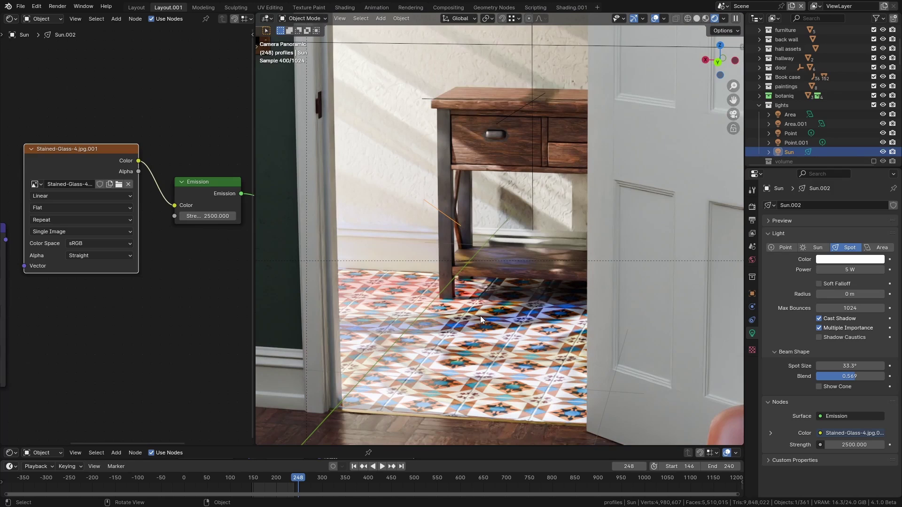
Reposition the stained-glass image texture node above and away from the Emission node in the hallway Sun light's node tree
{"action": "scroll", "coordinate": [480, 316], "scroll_direction": "down", "scroll_amount": 4}
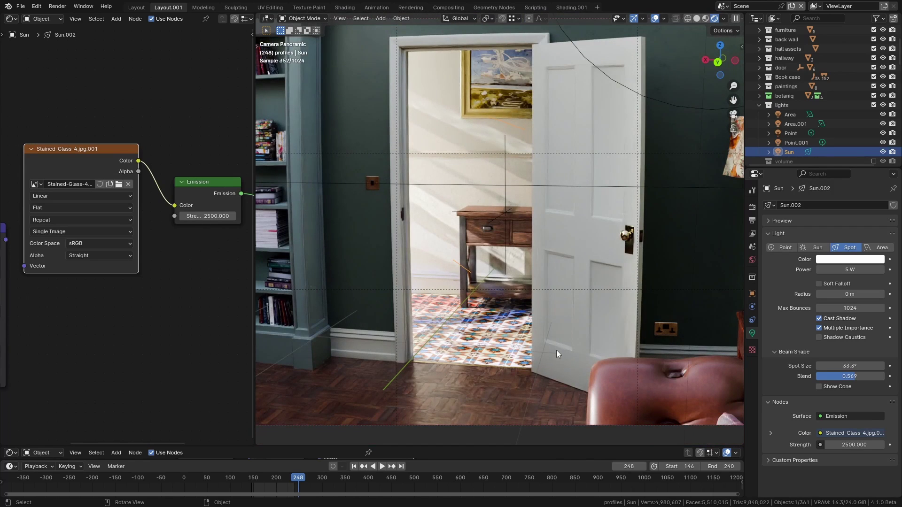
{"action": "middle_click_drag", "start_coordinate": [180, 239], "coordinate": [195, 277]}
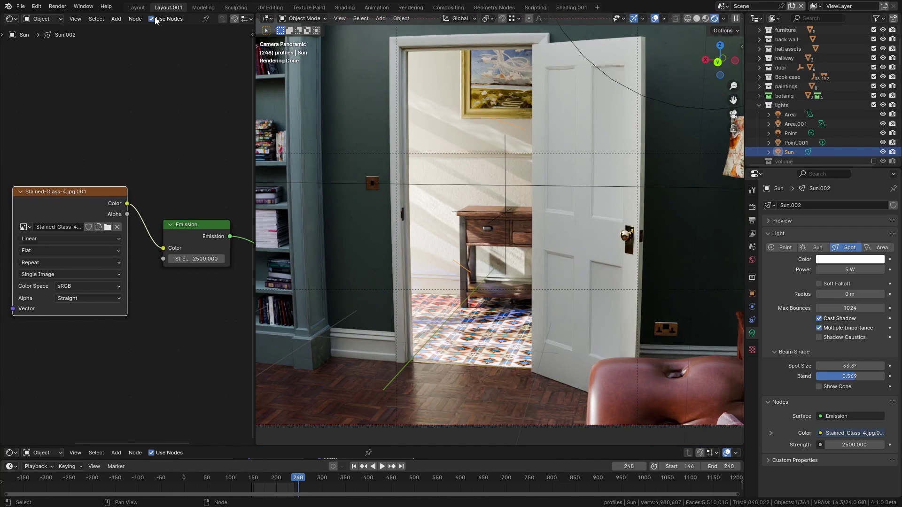
{"action": "left_click_drag", "start_coordinate": [107, 198], "coordinate": [90, 185]}
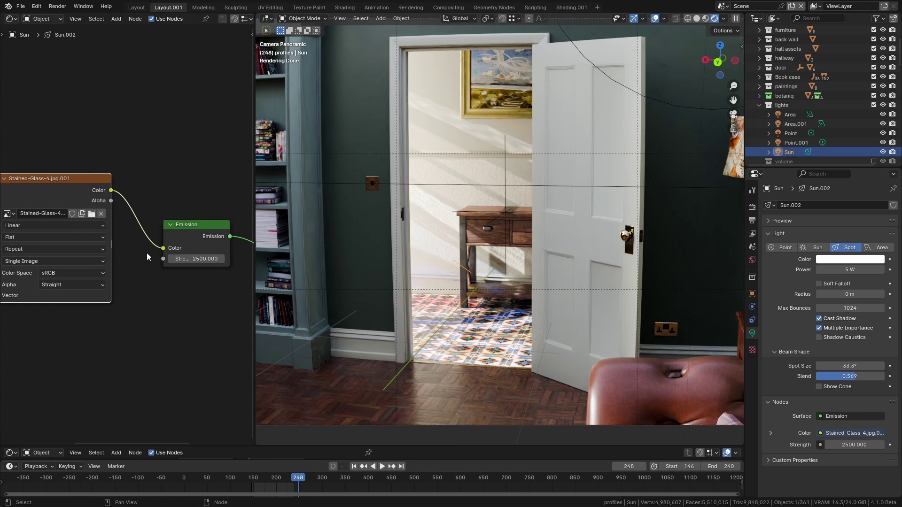
{"action": "middle_click_drag", "start_coordinate": [152, 267], "coordinate": [213, 268]}
{"action": "left_click_drag", "start_coordinate": [101, 183], "coordinate": [125, 173]}
Move the Texture Coordinate node away from the Mapping node and examine the Mapping location values and the projection on the hallway floor
{"action": "key", "text": "KP_0"}
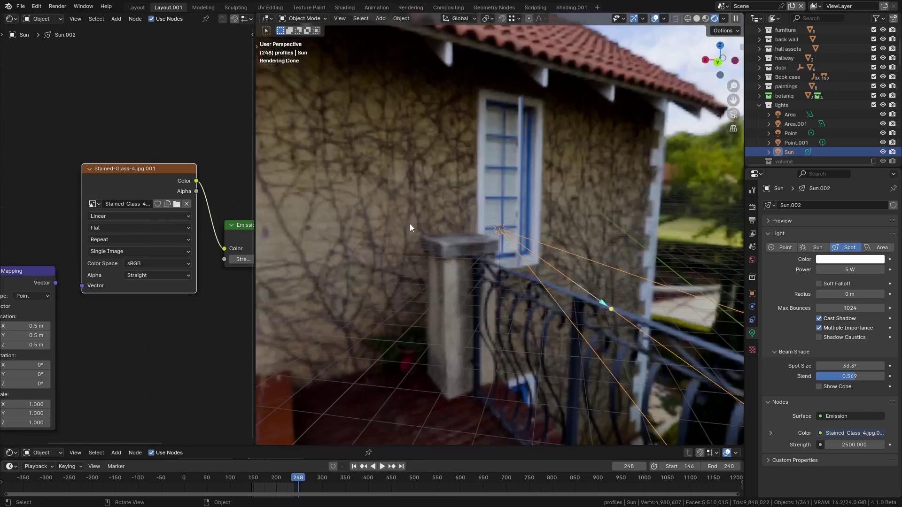
{"action": "middle_click_drag", "start_coordinate": [577, 273], "coordinate": [643, 286]}
{"action": "scroll", "coordinate": [573, 258], "scroll_direction": "up", "scroll_amount": 3}
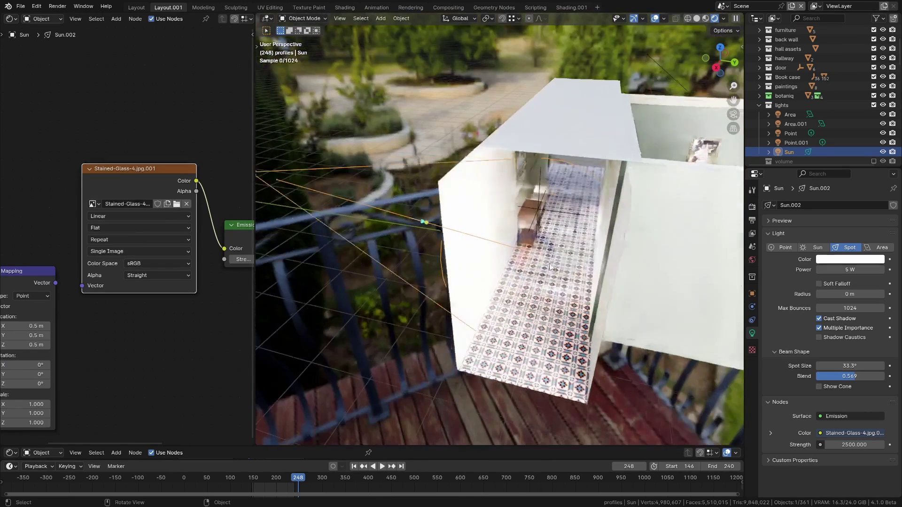
{"action": "middle_click_drag", "start_coordinate": [129, 252], "coordinate": [178, 198]}
{"action": "middle_click_drag", "start_coordinate": [59, 228], "coordinate": [140, 225]}
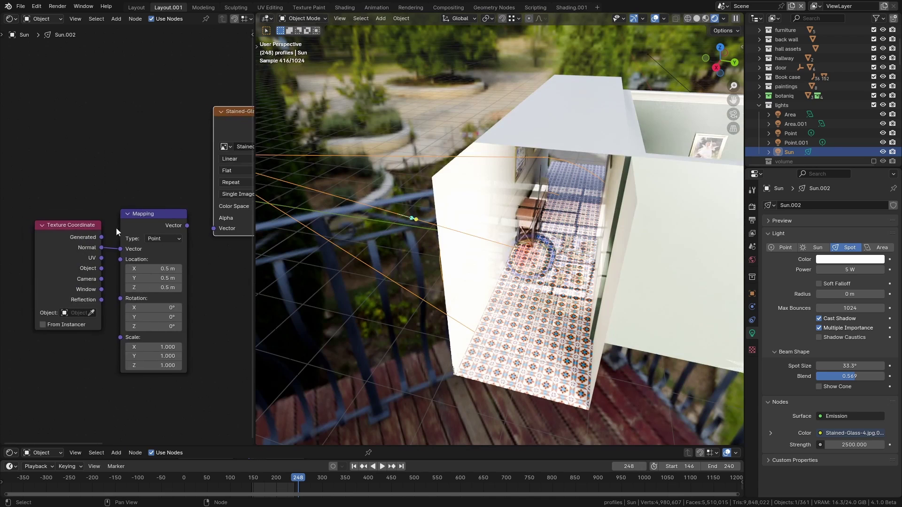
{"action": "scroll", "coordinate": [90, 225], "scroll_direction": "up", "scroll_amount": 1}
{"action": "left_click_drag", "start_coordinate": [68, 230], "coordinate": [39, 218]}
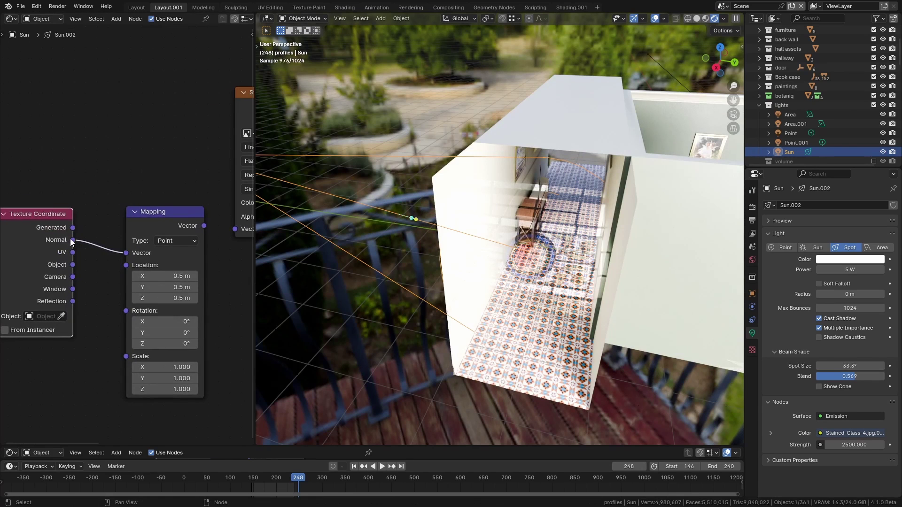
{"action": "middle_click_drag", "start_coordinate": [187, 255], "coordinate": [169, 234]}
{"action": "scroll", "coordinate": [163, 262], "scroll_direction": "up", "scroll_amount": 5}
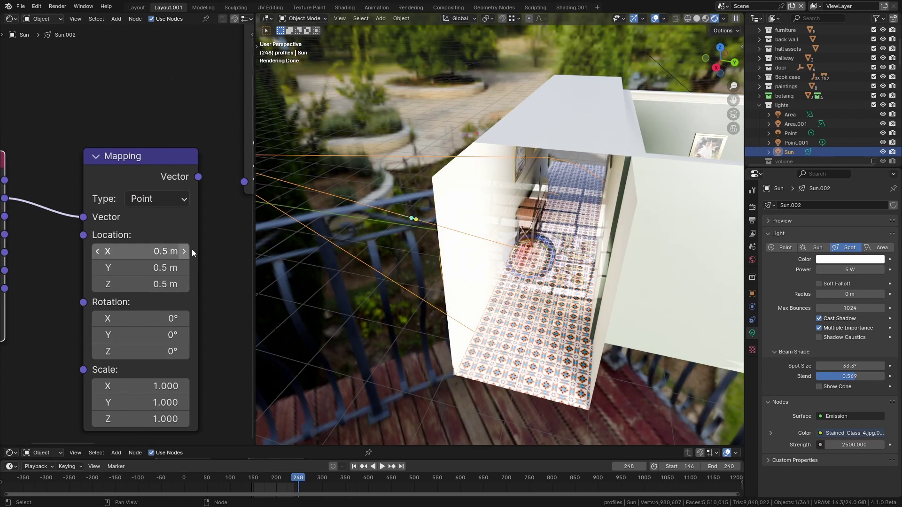
Connect the Mapping node's Vector output to the Vector input of the stained-glass image texture
{"action": "middle_click_drag", "start_coordinate": [208, 221], "coordinate": [90, 259]}
{"action": "left_click_drag", "start_coordinate": [81, 217], "coordinate": [126, 220]}
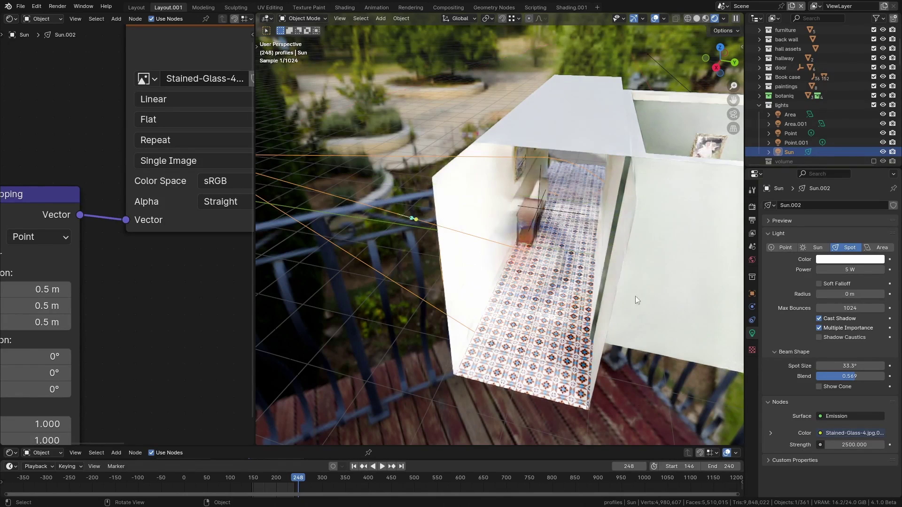
{"action": "scroll", "coordinate": [108, 225], "scroll_direction": "down", "scroll_amount": 4}
{"action": "scroll", "coordinate": [202, 203], "scroll_direction": "up", "scroll_amount": 4}
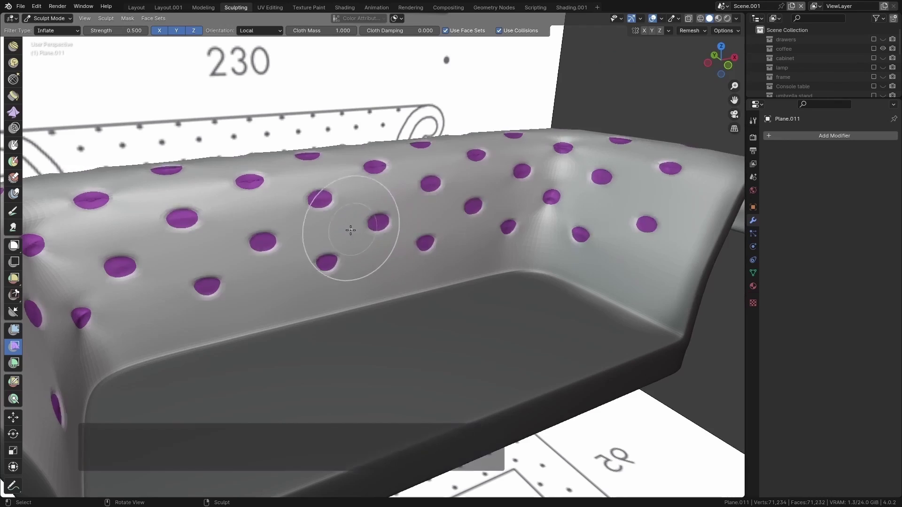
Inflate the sofa upholstery around the purple button face sets with the Cloth Filter at strength 0.5
{"action": "left_click_drag", "start_coordinate": [351, 230], "coordinate": [394, 226]}
{"action": "mouse_move", "coordinate": [394, 226]}
{"action": "middle_mouse_down"}
{"action": "mouse_move", "coordinate": [364, 221]}
{"action": "mouse_move", "coordinate": [401, 227]}
{"action": "middle_mouse_up"}
{"action": "scroll", "coordinate": [316, 189], "scroll_direction": "up", "scroll_amount": 5}
Shrink the sofa's button face set twice and inflate the upholstery again with the Cloth Filter
{"action": "key", "text": "ctrl+alt+w"}
{"action": "key", "text": "ctrl+alt+w"}
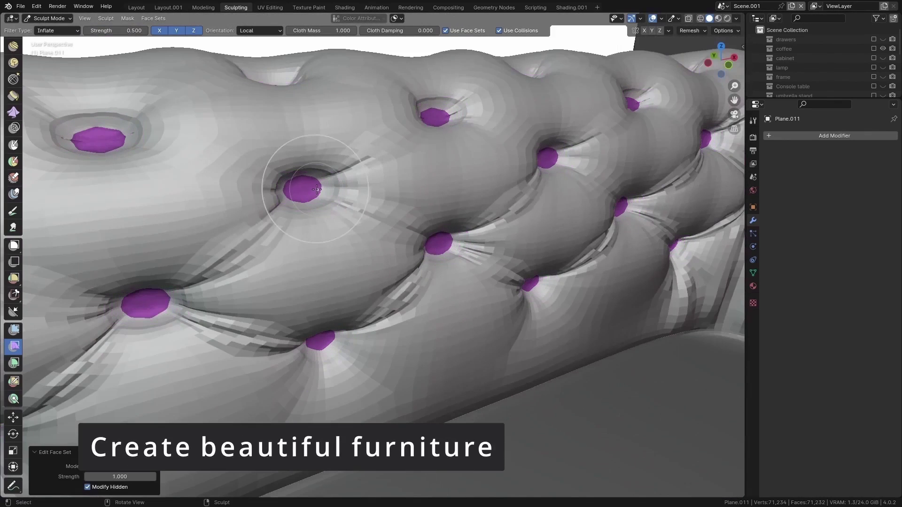
{"action": "left_click_drag", "start_coordinate": [306, 188], "coordinate": [363, 231]}
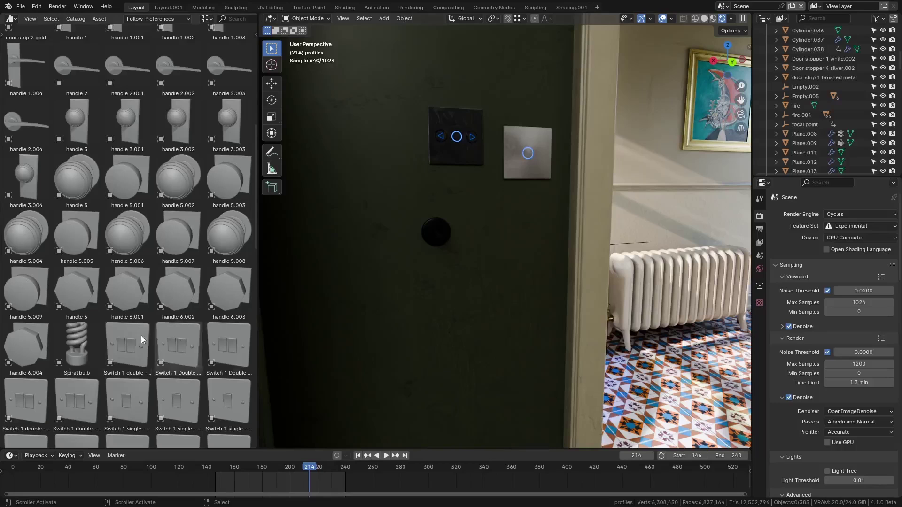
Place the Spiral bulb, handle 6.004 and Switch 2 double - Gold assets on the dark green surface beside the doorway
{"action": "left_click_drag", "start_coordinate": [78, 334], "coordinate": [348, 213]}
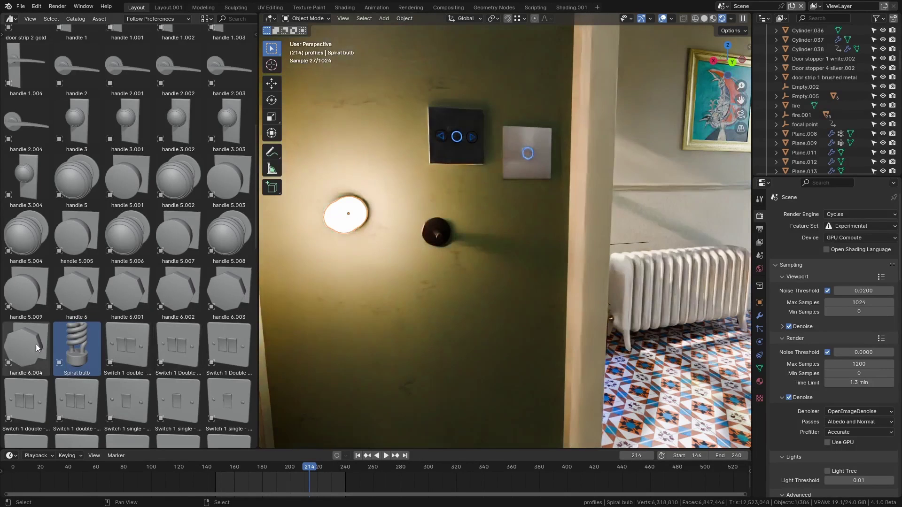
{"action": "left_click_drag", "start_coordinate": [33, 346], "coordinate": [403, 293]}
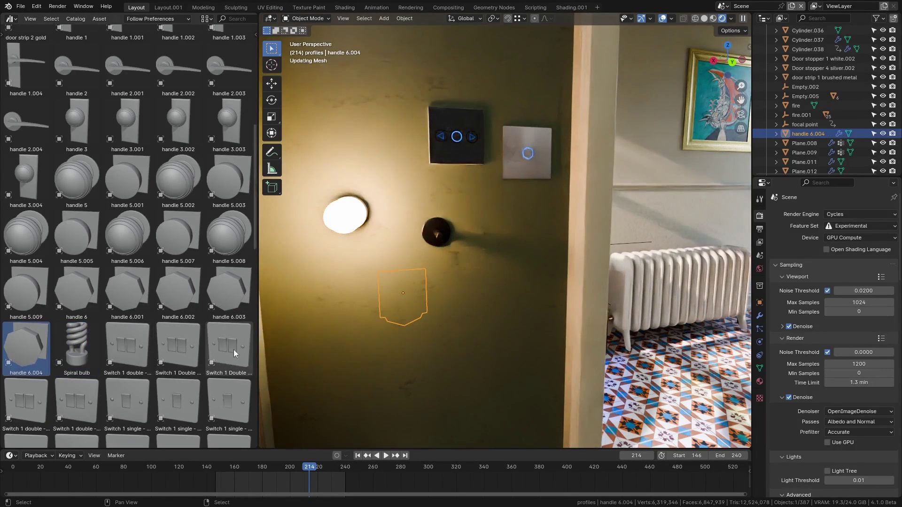
{"action": "scroll", "coordinate": [178, 302], "scroll_direction": "down", "scroll_amount": 5}
{"action": "left_click_drag", "start_coordinate": [172, 359], "coordinate": [489, 300]}
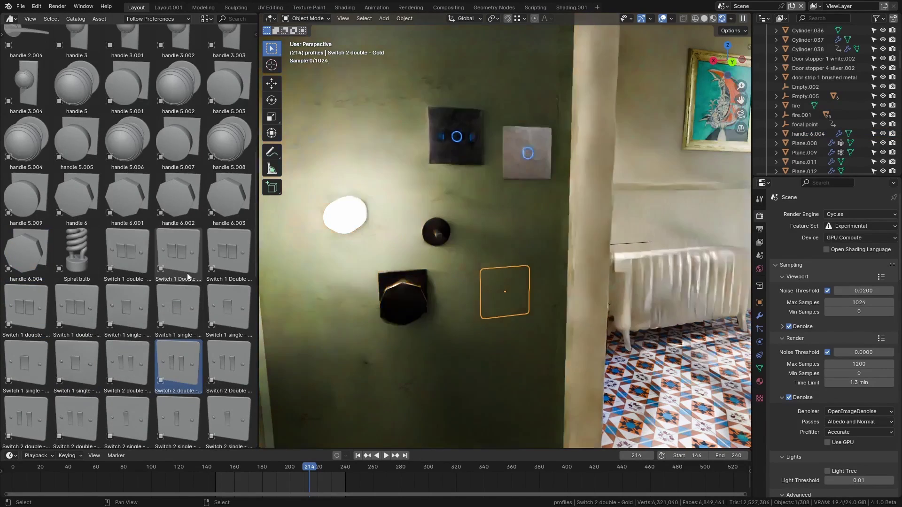
Add the switch 4 - silver, uk double gang socket white and UK single gang outlet white assets to the green surface
{"action": "scroll", "coordinate": [183, 275], "scroll_direction": "down", "scroll_amount": 10}
{"action": "left_click_drag", "start_coordinate": [181, 393], "coordinate": [322, 296]}
{"action": "scroll", "coordinate": [172, 339], "scroll_direction": "down", "scroll_amount": 20}
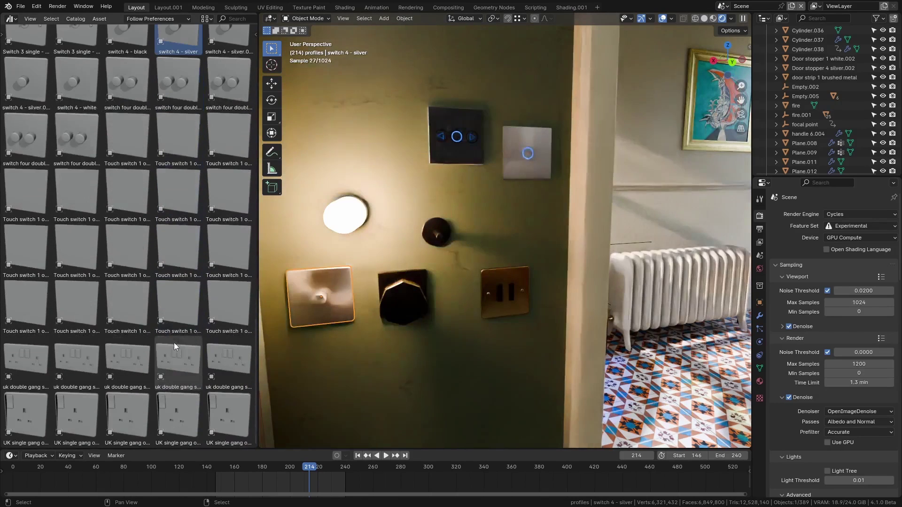
{"action": "left_click_drag", "start_coordinate": [180, 362], "coordinate": [400, 370]}
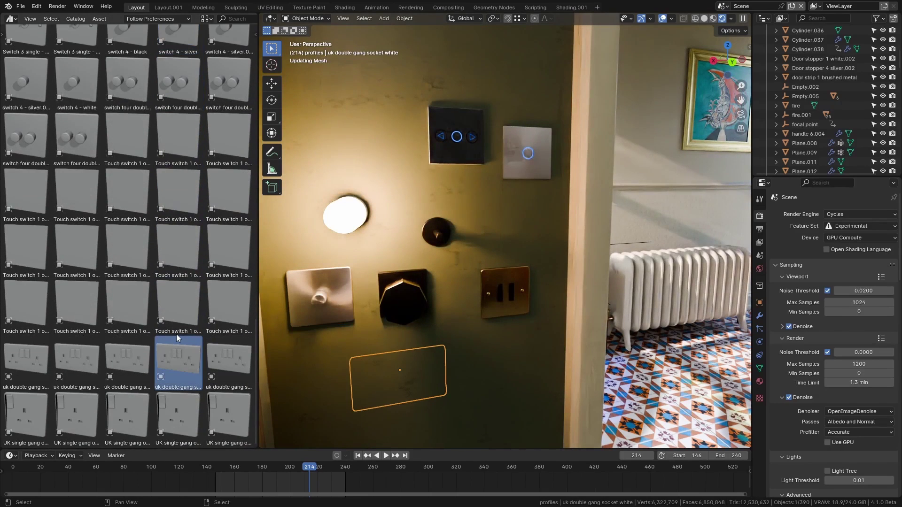
{"action": "left_click_drag", "start_coordinate": [211, 416], "coordinate": [499, 371]}
Place another asset from earlier in the library on the green surface above the glowing bulb
{"action": "middle_click_drag", "start_coordinate": [437, 326], "coordinate": [415, 314]}
{"action": "scroll", "coordinate": [415, 313], "scroll_direction": "down", "scroll_amount": 3}
{"action": "scroll", "coordinate": [156, 235], "scroll_direction": "up", "scroll_amount": 15}
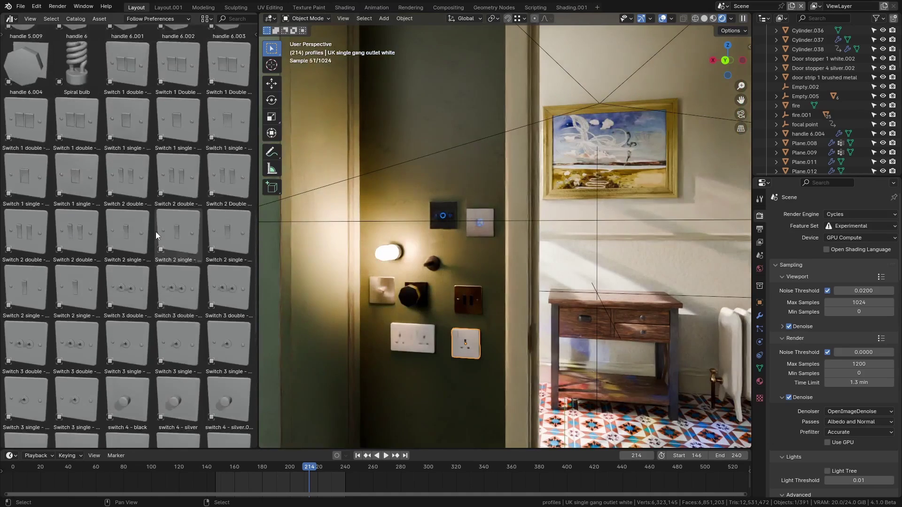
{"action": "scroll", "coordinate": [155, 224], "scroll_direction": "up", "scroll_amount": 4}
{"action": "left_click_drag", "start_coordinate": [131, 109], "coordinate": [397, 178]}
{"action": "middle_click_drag", "start_coordinate": [395, 256], "coordinate": [436, 264]}
{"action": "scroll", "coordinate": [400, 254], "scroll_direction": "up", "scroll_amount": 3}
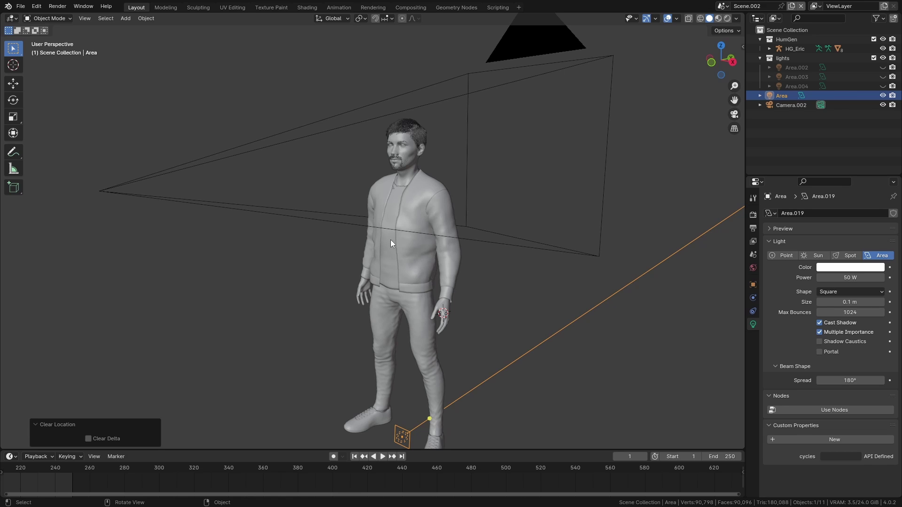
From the side view, move the area light about -1.28 m along Y and 1.44 m up, in front of the man's face
{"action": "key", "text": "KP_3"}
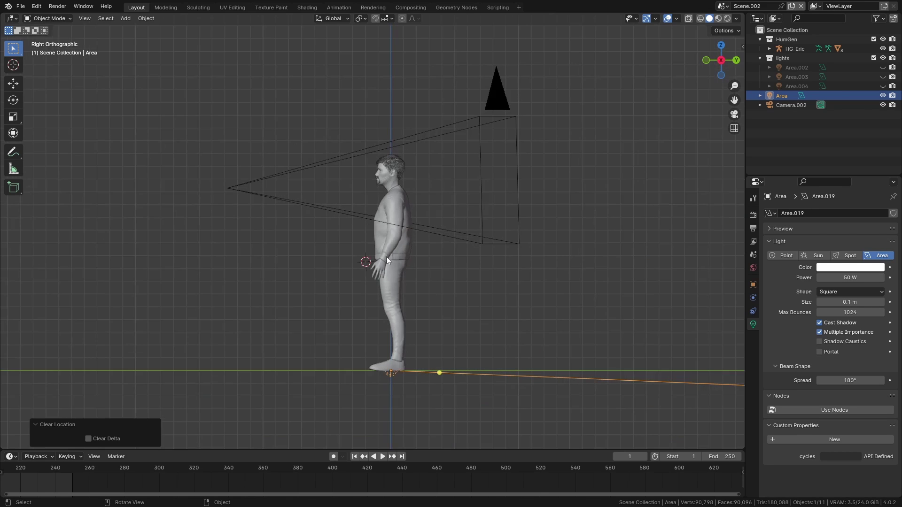
{"action": "key", "text": "g"}
{"action": "left_click", "coordinate": [312, 186]}
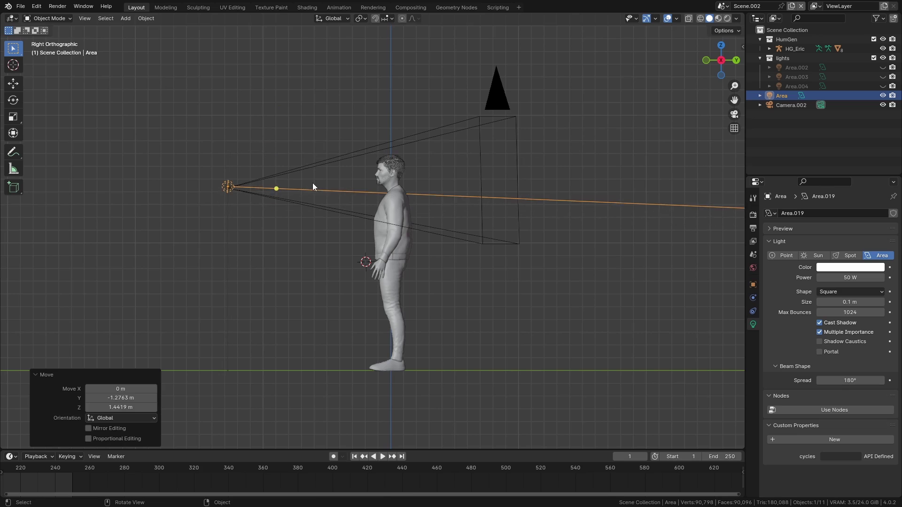
From the top view, rotate the area light and shift it about 0.125 m along X
{"action": "key", "text": "KP_7"}
{"action": "key", "text": "r"}
{"action": "left_click", "coordinate": [322, 194]}
{"action": "key", "text": "g"}
{"action": "left_click", "coordinate": [281, 176]}
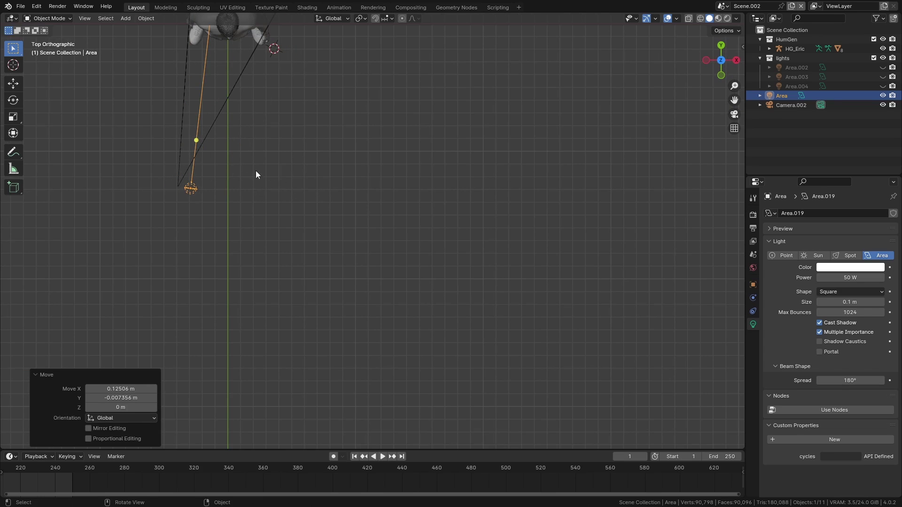
Rotate the area light a further 6.08° about the view's Z axis to aim it at the man's head
{"action": "middle_click_drag", "start_coordinate": [281, 177], "coordinate": [320, 251], "text": "shift"}
{"action": "key", "text": "r"}
{"action": "left_click", "coordinate": [316, 161]}
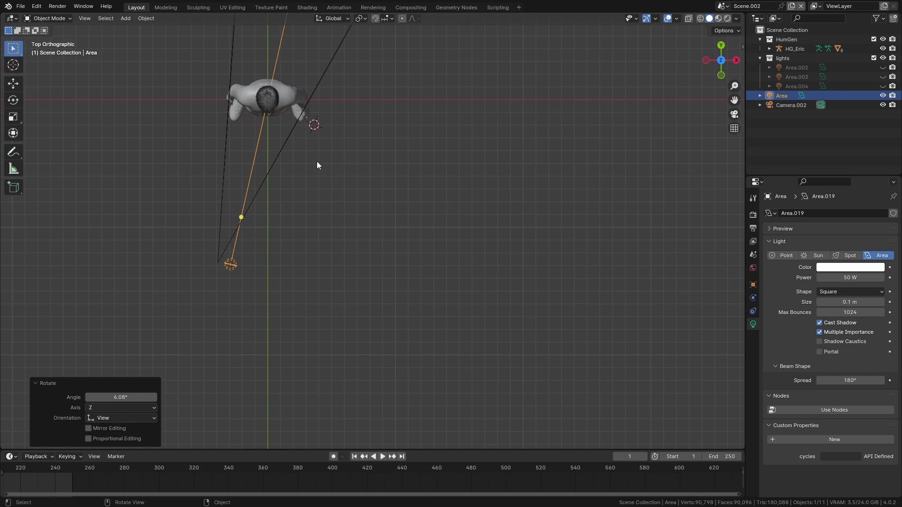
Show the man through the camera in Rendered shading and deselect the area light to examine his lighting
{"action": "key", "text": "KP_0"}
{"action": "key", "text": "z"}
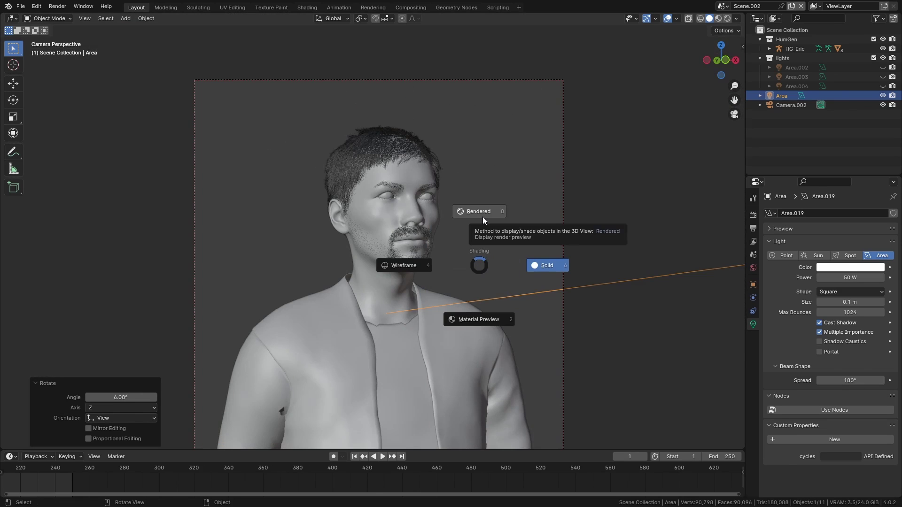
{"action": "left_click", "coordinate": [483, 217]}
{"action": "scroll", "coordinate": [483, 217], "scroll_direction": "down", "scroll_amount": 2}
{"action": "middle_click_drag", "start_coordinate": [483, 217], "coordinate": [426, 210], "text": "shift"}
{"action": "left_click", "coordinate": [399, 232]}
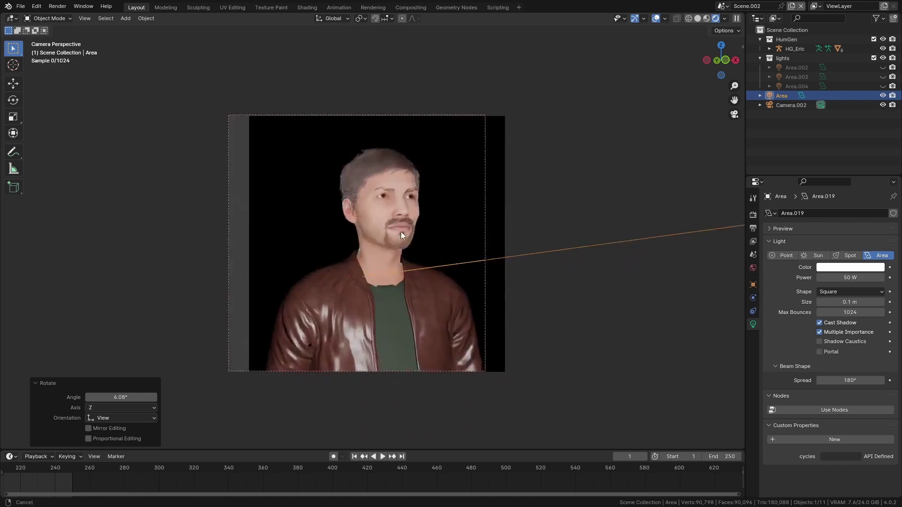
{"action": "scroll", "coordinate": [399, 232], "scroll_direction": "up", "scroll_amount": 2}
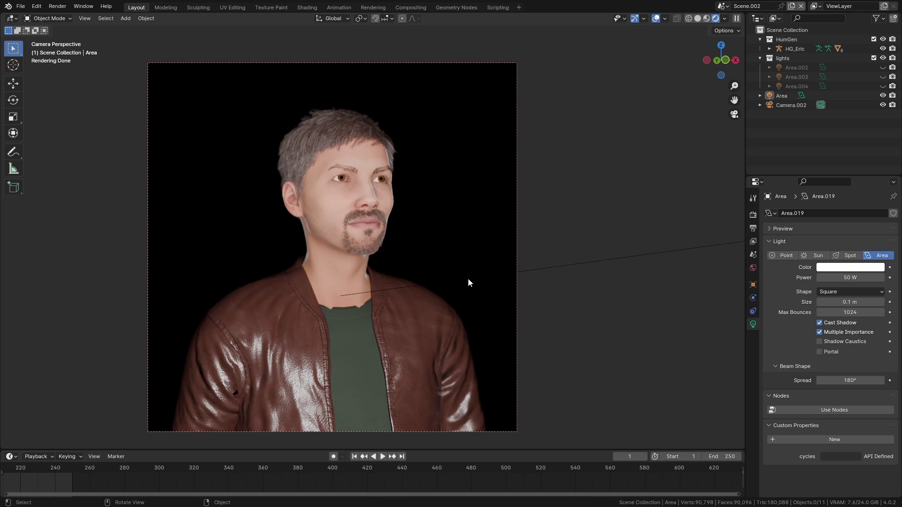
From the side view, rotate the area light to point upward and move it in front of and below the man's face
{"action": "left_click", "coordinate": [468, 278]}
{"action": "key", "text": "KP_3"}
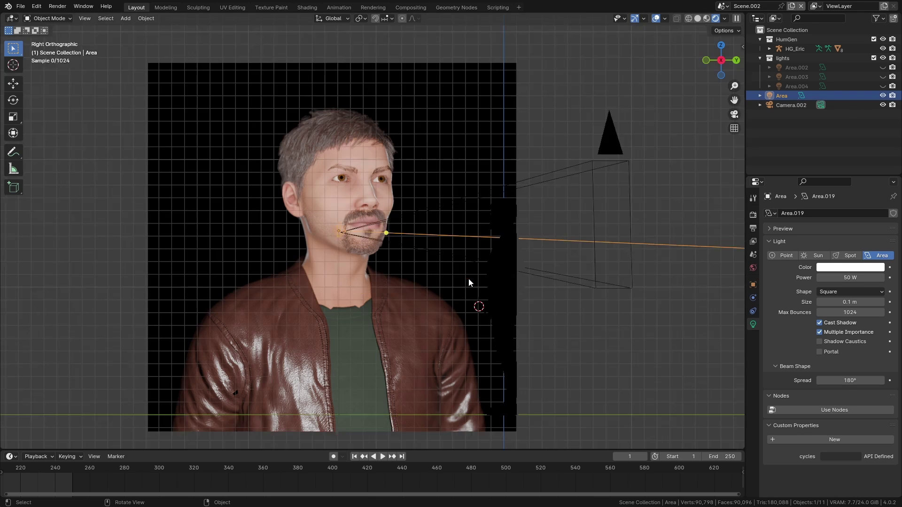
{"action": "key", "text": "r"}
{"action": "left_click", "coordinate": [443, 184]}
{"action": "key", "text": "g"}
{"action": "left_click", "coordinate": [583, 277]}
{"action": "key", "text": "r"}
{"action": "left_click", "coordinate": [594, 277]}
Shift the area light again in the side view, rotate it -0.73° about the view's Z axis, and show the camera view
{"action": "key", "text": "g"}
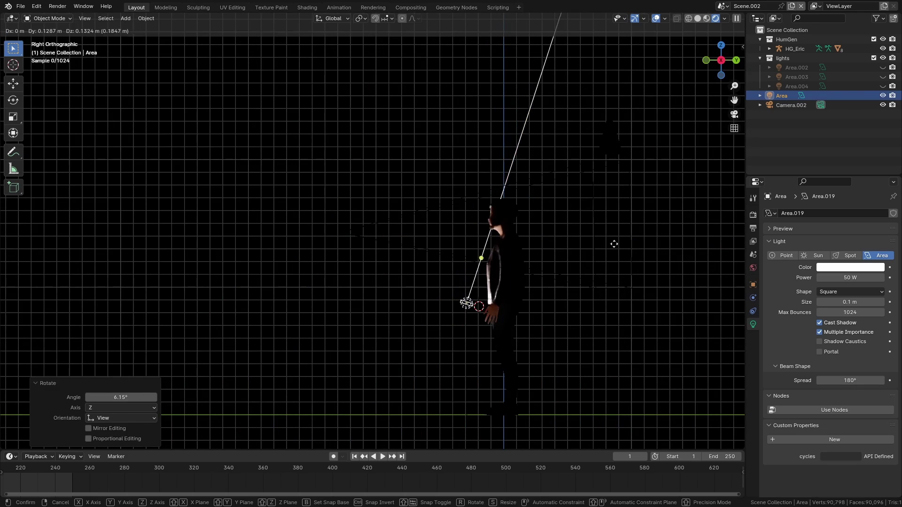
{"action": "left_click", "coordinate": [610, 237]}
{"action": "key", "text": "r"}
{"action": "left_click", "coordinate": [608, 234]}
{"action": "key", "text": "KP_0"}
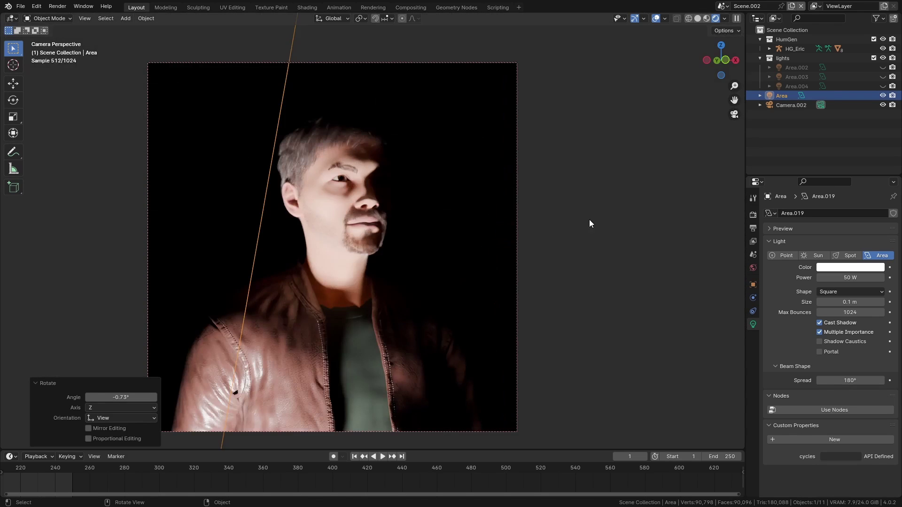
In camera view, move the area light about 0.20 m along X in total with a small rotation, centring it beneath the man, and deselect it
{"action": "key", "text": "g"}
{"action": "left_click", "coordinate": [683, 288]}
{"action": "key", "text": "r"}
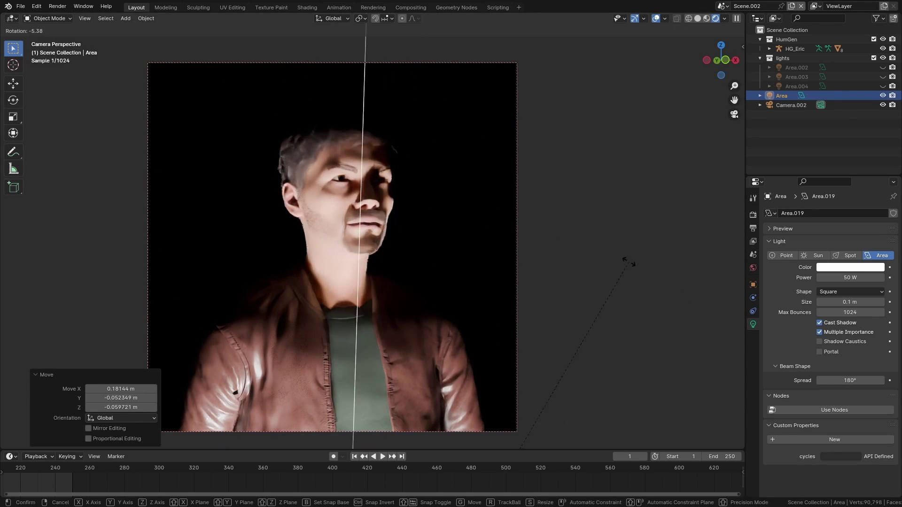
{"action": "left_click", "coordinate": [630, 261]}
{"action": "key", "text": "g"}
{"action": "left_click", "coordinate": [649, 290]}
{"action": "middle_click_drag", "start_coordinate": [460, 261], "coordinate": [500, 265], "text": "shift"}
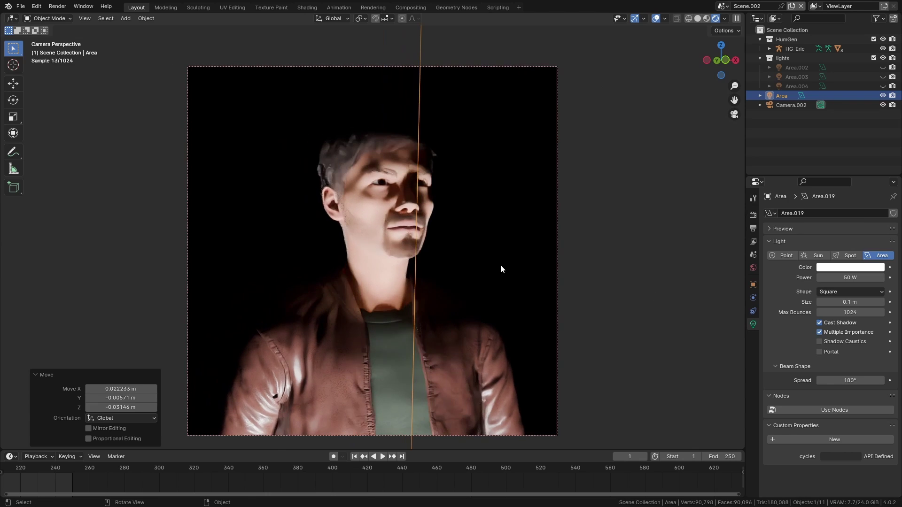
{"action": "left_click", "coordinate": [481, 266]}
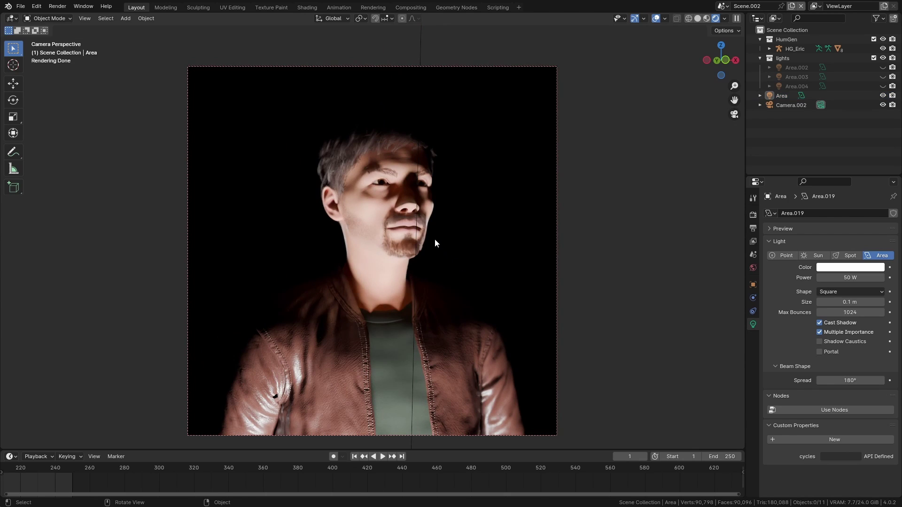
Outline the lit areas of the man's face with Annotate strokes and briefly hide the HumGen collection to view the outlines alone
{"action": "left_click", "coordinate": [21, 153]}
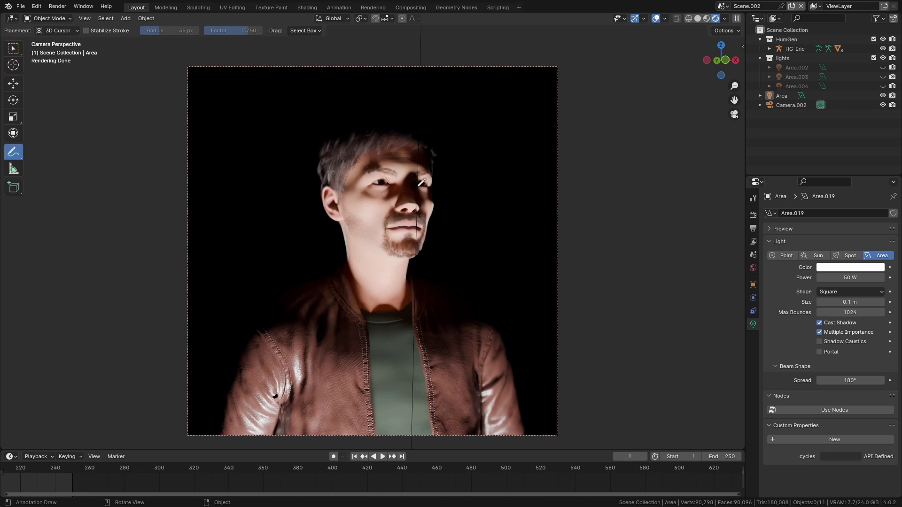
{"action": "mouse_move", "coordinate": [426, 190]}
{"action": "left_mouse_down"}
{"action": "mouse_move", "coordinate": [394, 160]}
{"action": "mouse_move", "coordinate": [390, 177]}
{"action": "mouse_move", "coordinate": [432, 175]}
{"action": "left_mouse_up"}
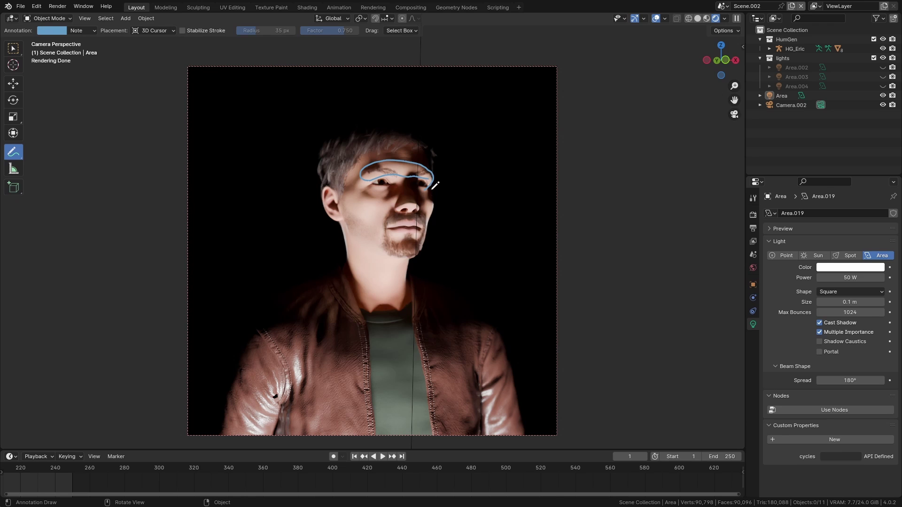
{"action": "mouse_move", "coordinate": [393, 200]}
{"action": "left_mouse_down"}
{"action": "mouse_move", "coordinate": [362, 198]}
{"action": "mouse_move", "coordinate": [383, 247]}
{"action": "mouse_move", "coordinate": [419, 255]}
{"action": "mouse_move", "coordinate": [429, 225]}
{"action": "mouse_move", "coordinate": [413, 201]}
{"action": "mouse_move", "coordinate": [403, 228]}
{"action": "mouse_move", "coordinate": [390, 227]}
{"action": "left_mouse_up"}
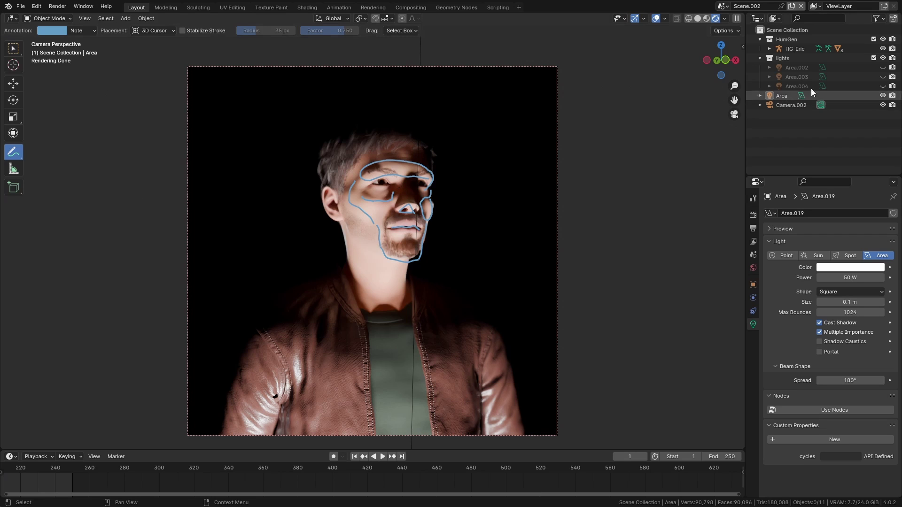
{"action": "left_click", "coordinate": [874, 39]}
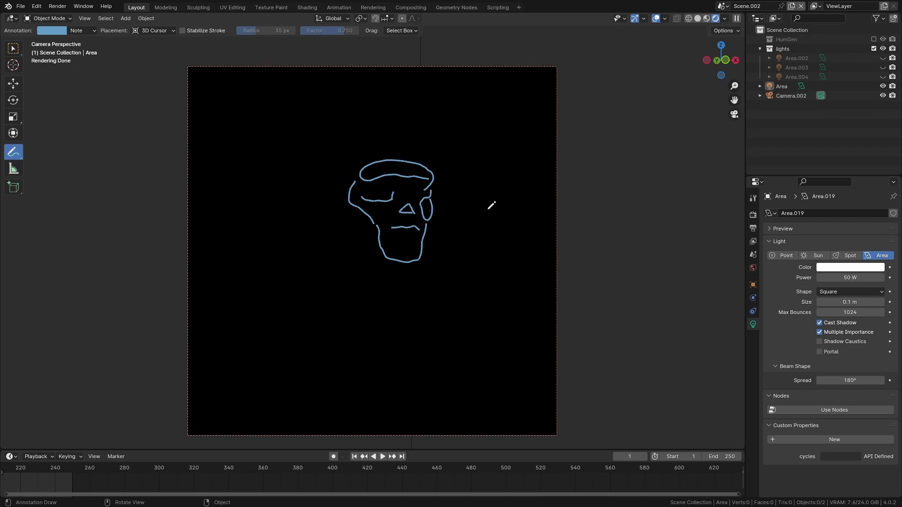
{"action": "left_click", "coordinate": [874, 39]}
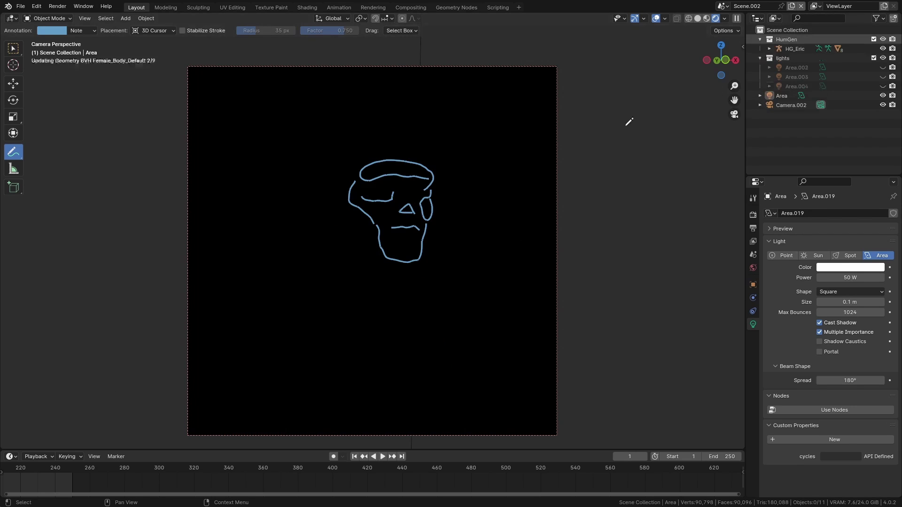
Undo the collection toggling and all annotation strokes on the man's face, and return to the Select Box tool
{"action": "key", "text": "ctrl+z"}
{"action": "key", "text": "ctrl+z"}
{"action": "key", "text": "ctrl+z"}
{"action": "key", "text": "ctrl+z"}
{"action": "key", "text": "ctrl+z"}
{"action": "key", "text": "ctrl+z"}
{"action": "key", "text": "ctrl+z"}
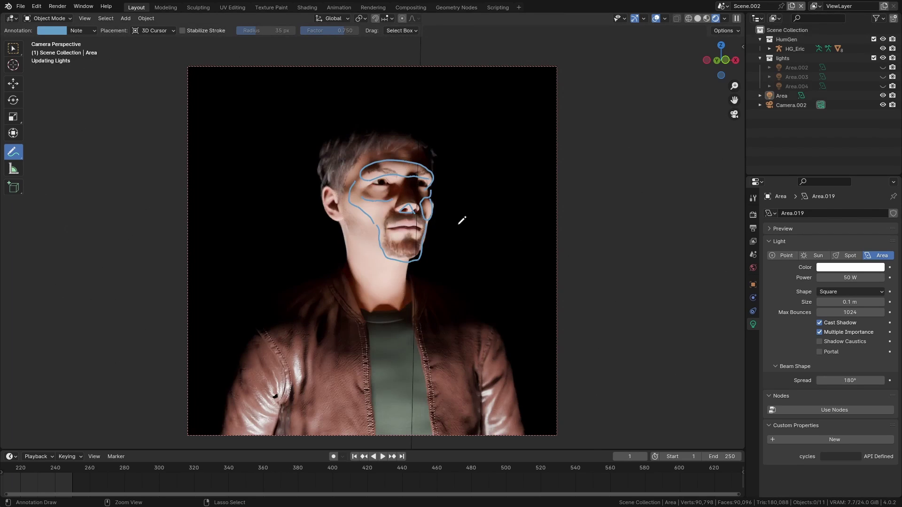
{"action": "key", "text": "ctrl+z"}
{"action": "key", "text": "ctrl+z"}
{"action": "key", "text": "ctrl+z"}
{"action": "key", "text": "ctrl+z"}
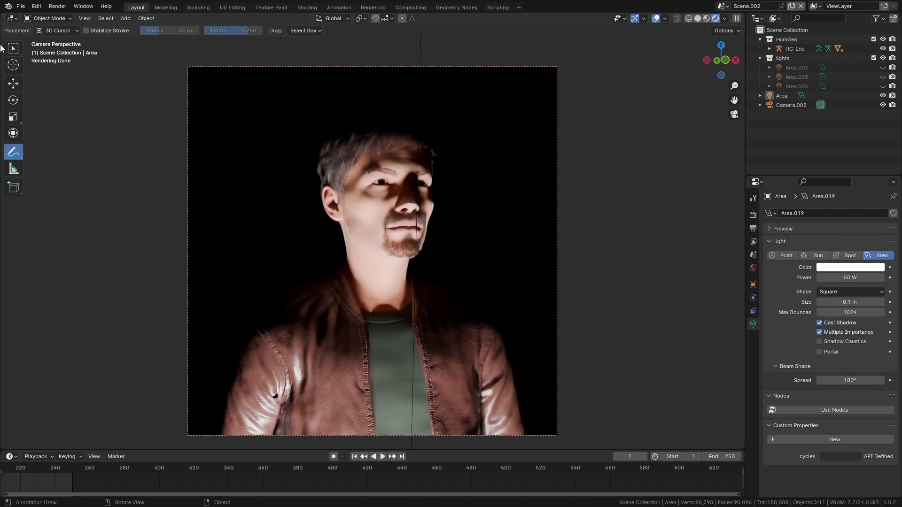
{"action": "left_click", "coordinate": [12, 48]}
From the side view, rotate the area light 163° and move it 0.35679 m along Y and 2.1518 m up, above the man's head
{"action": "key", "text": "KP_3"}
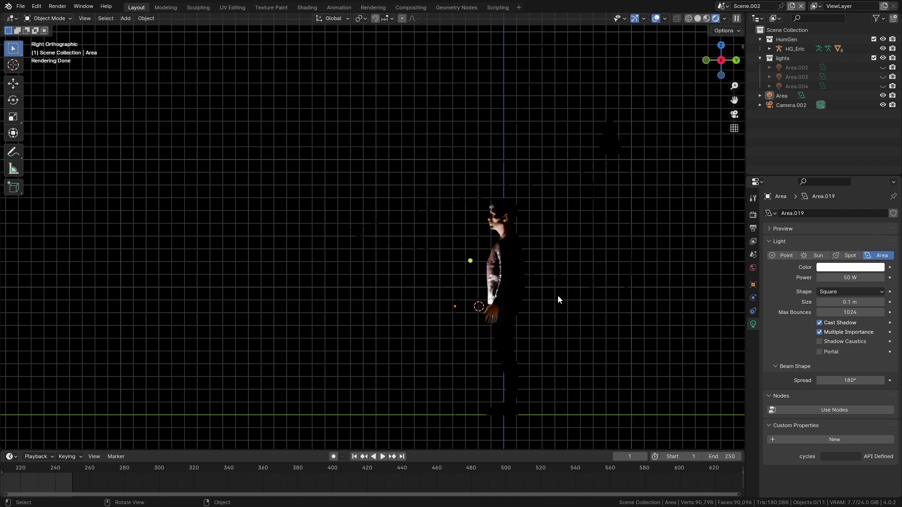
{"action": "left_click", "coordinate": [794, 95]}
{"action": "key", "text": "r"}
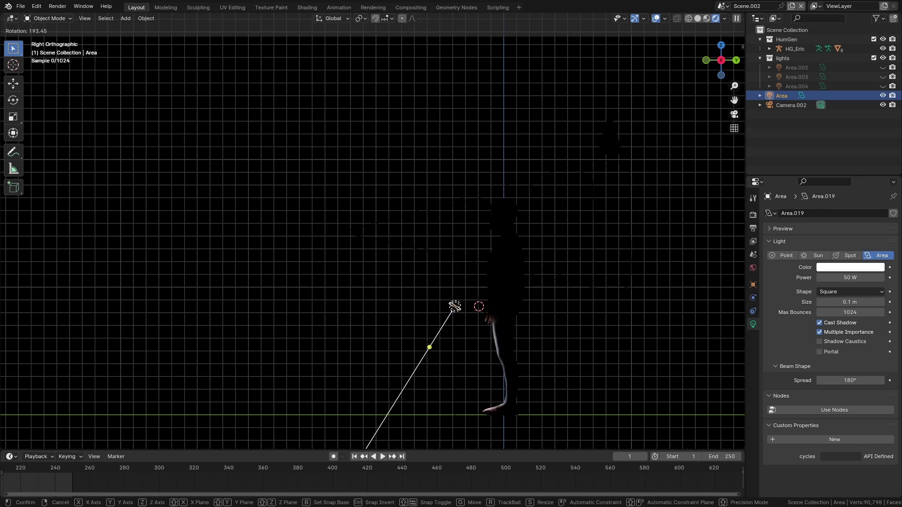
{"action": "left_click", "coordinate": [457, 307]}
{"action": "key", "text": "g"}
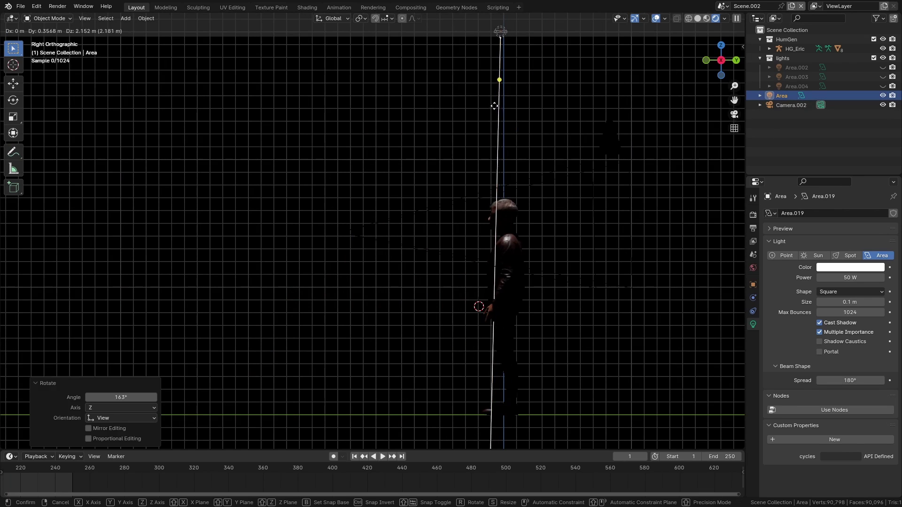
{"action": "left_click", "coordinate": [494, 105]}
Set the area light's size to 1.17 m and, in camera view, lower it along Z by 0.61722 m and a further 0.13849 m
{"action": "left_click_drag", "start_coordinate": [846, 301], "coordinate": [896, 301]}
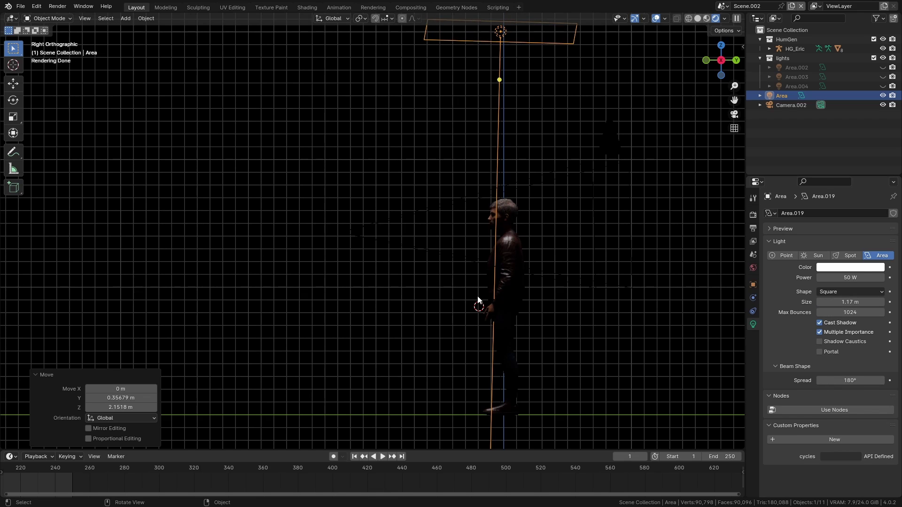
{"action": "key", "text": "KP_0"}
{"action": "key", "text": "g"}
{"action": "key", "text": "z"}
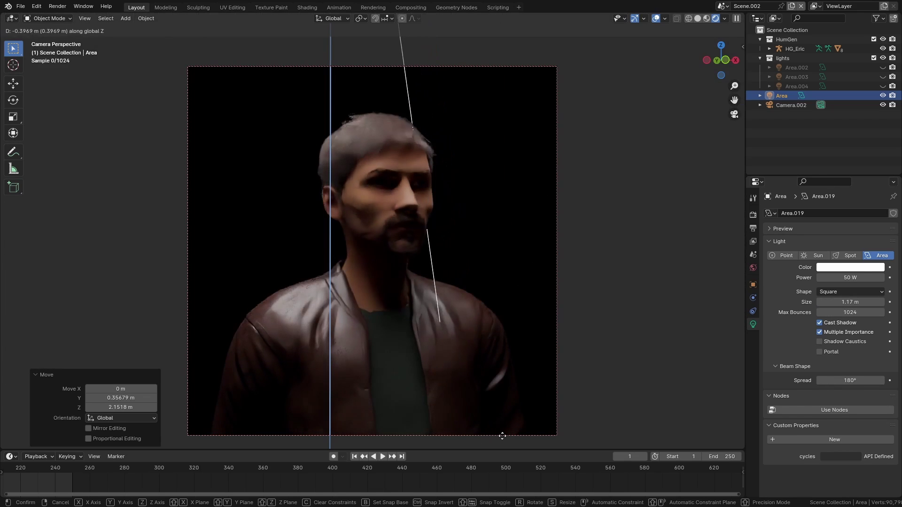
{"action": "left_click", "coordinate": [499, 120]}
{"action": "key", "text": "g"}
{"action": "key", "text": "z"}
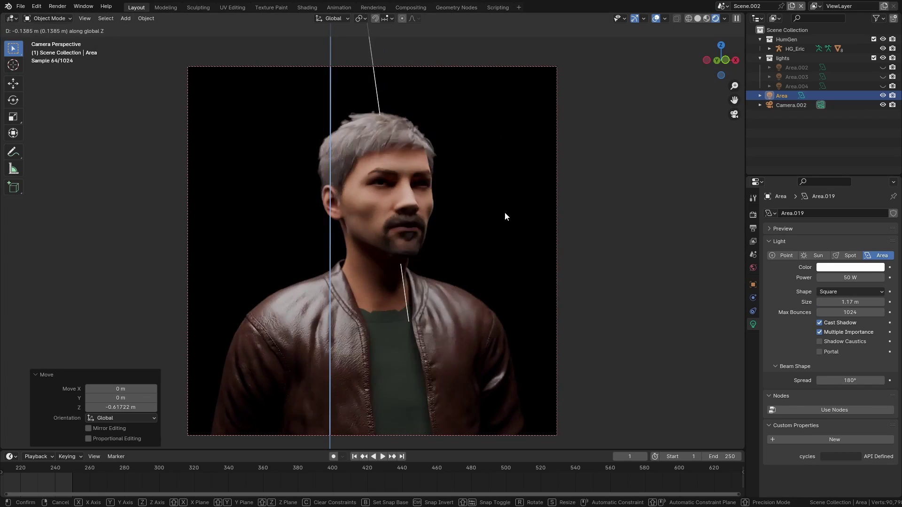
{"action": "left_click", "coordinate": [504, 213]}
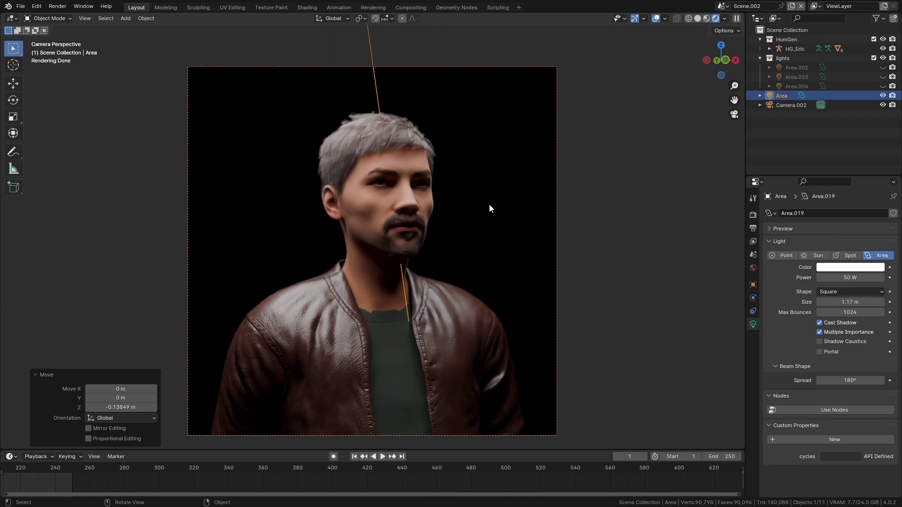
Delete the overhead area light and unhide the Area.002 light
{"action": "key", "text": "Delete"}
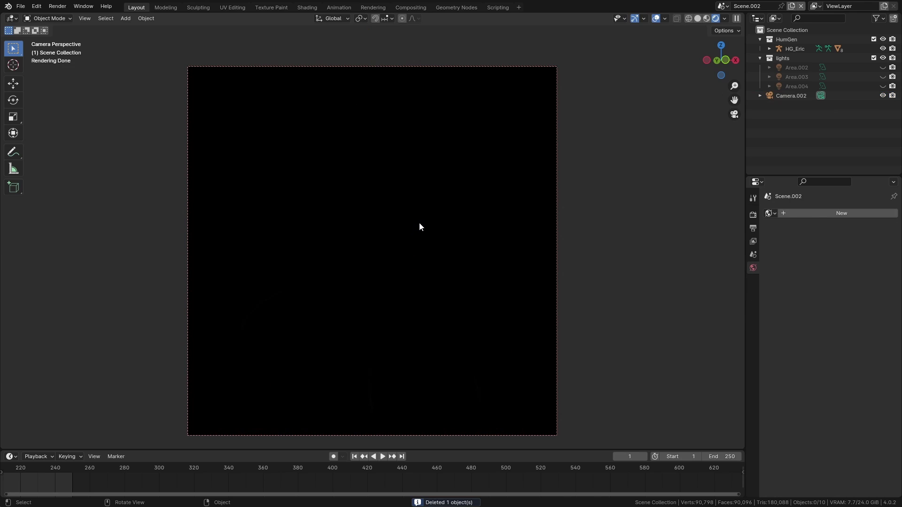
{"action": "left_click", "coordinate": [883, 68]}
Switch to Solid shading and select the Area.002 light to examine its placement relative to the man and the camera
{"action": "middle_click_drag", "start_coordinate": [509, 156], "coordinate": [511, 182]}
{"action": "scroll", "coordinate": [404, 258], "scroll_direction": "down", "scroll_amount": 1}
{"action": "scroll", "coordinate": [404, 261], "scroll_direction": "down", "scroll_amount": 3}
{"action": "key", "text": "z"}
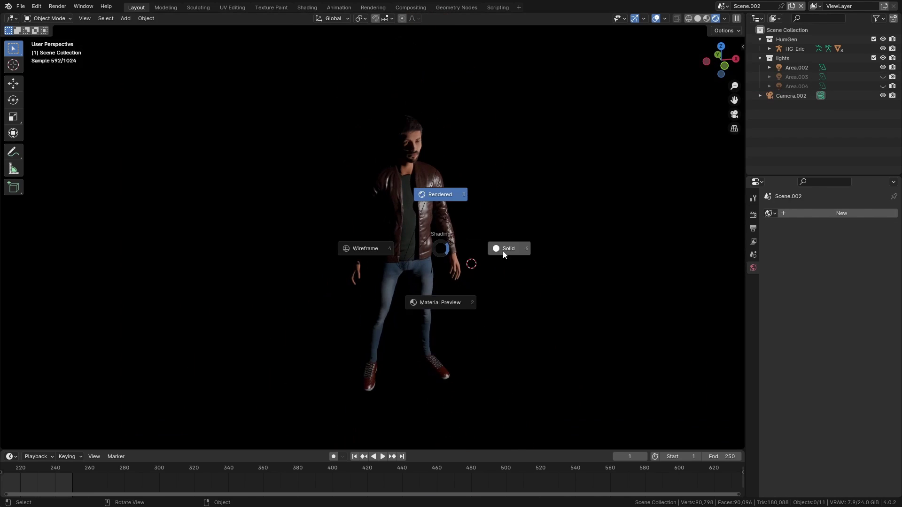
{"action": "left_click", "coordinate": [502, 250]}
{"action": "middle_click_drag", "start_coordinate": [491, 229], "coordinate": [400, 252], "text": "shift"}
{"action": "scroll", "coordinate": [401, 252], "scroll_direction": "down", "scroll_amount": 3}
{"action": "left_click", "coordinate": [504, 253]}
{"action": "middle_click_drag", "start_coordinate": [505, 253], "coordinate": [466, 260]}
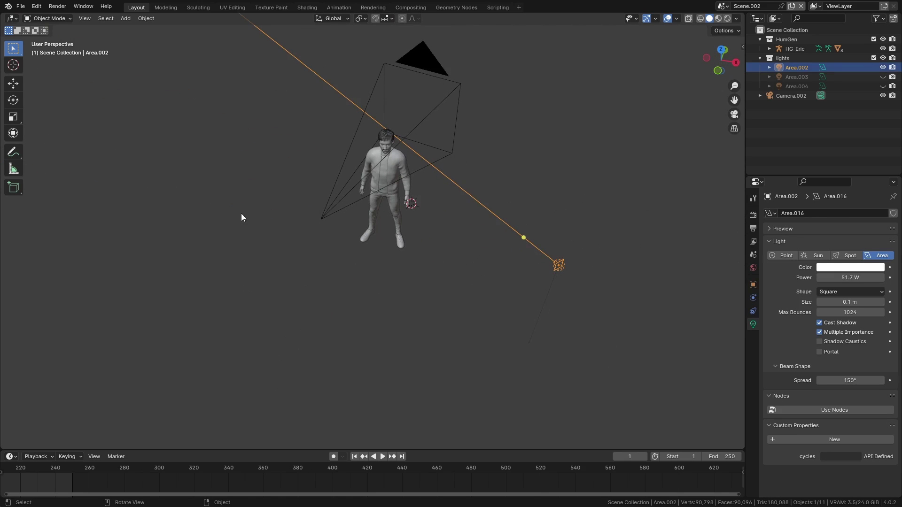
Inspect Area.002's direction towards the man and return to the camera view in Rendered shading
{"action": "middle_click_drag", "start_coordinate": [370, 174], "coordinate": [416, 247], "text": "shift"}
{"action": "middle_click_drag", "start_coordinate": [416, 247], "coordinate": [419, 232]}
{"action": "scroll", "coordinate": [416, 266], "scroll_direction": "up", "scroll_amount": 3}
{"action": "scroll", "coordinate": [415, 266], "scroll_direction": "up", "scroll_amount": 2}
{"action": "key", "text": "z"}
{"action": "left_click", "coordinate": [424, 217]}
{"action": "key", "text": "KP_0"}
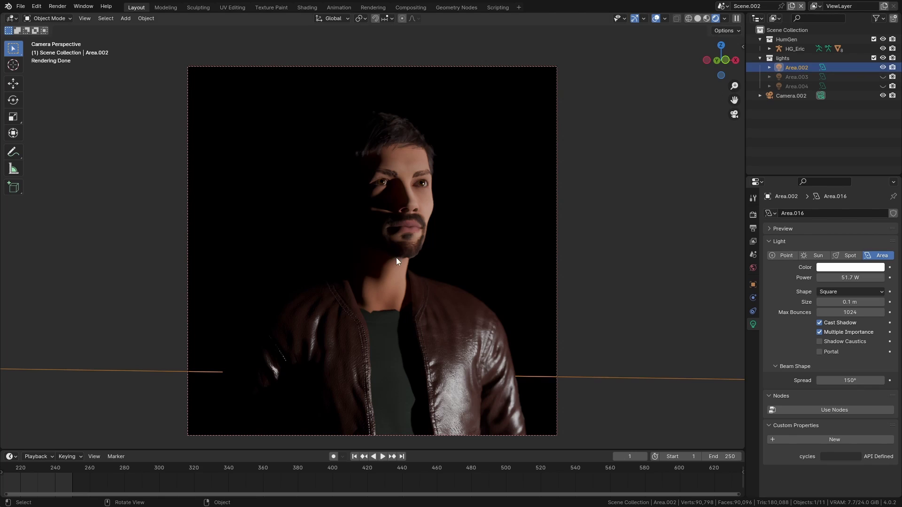
Show Area.003 in place of Area.002 and set Area.003's power to 4.3 W
{"action": "left_click", "coordinate": [883, 67]}
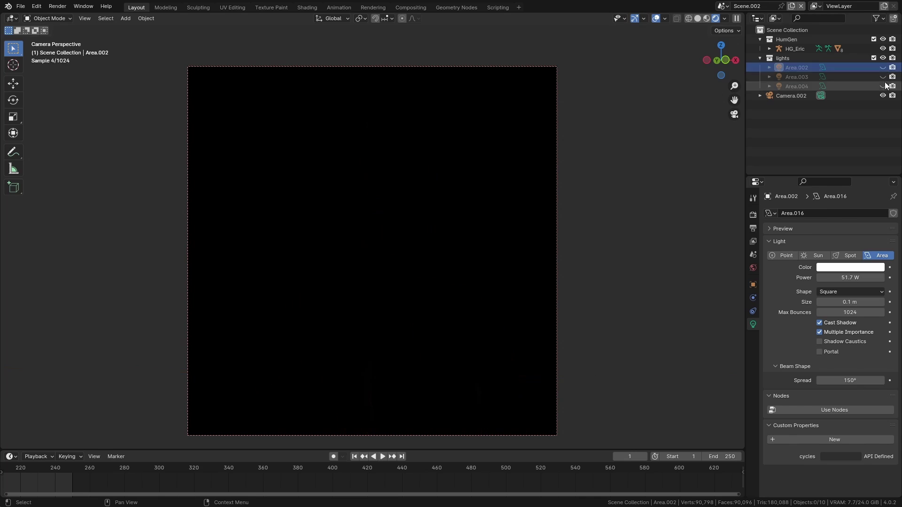
{"action": "left_click", "coordinate": [883, 77]}
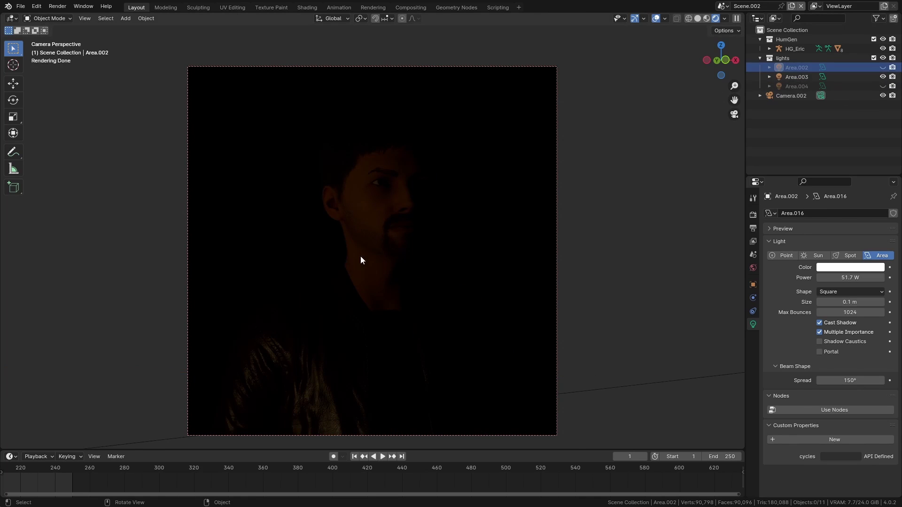
{"action": "left_click", "coordinate": [799, 77]}
{"action": "left_click_drag", "start_coordinate": [846, 277], "coordinate": [856, 277]}
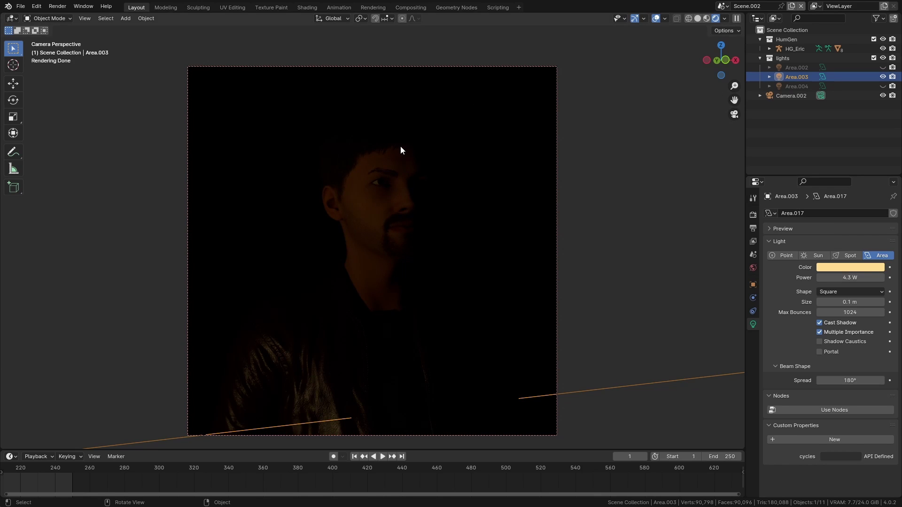
Unhide Area.002 alongside Area.003 and set Area.003's power to 3 W
{"action": "left_click", "coordinate": [883, 68]}
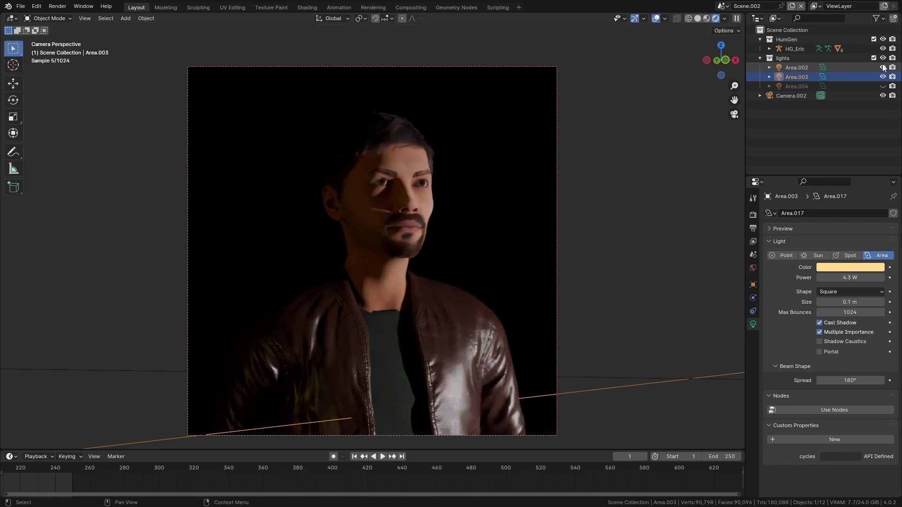
{"action": "left_click", "coordinate": [850, 277]}
{"action": "type", "text": "3"}
{"action": "key", "text": "Return"}
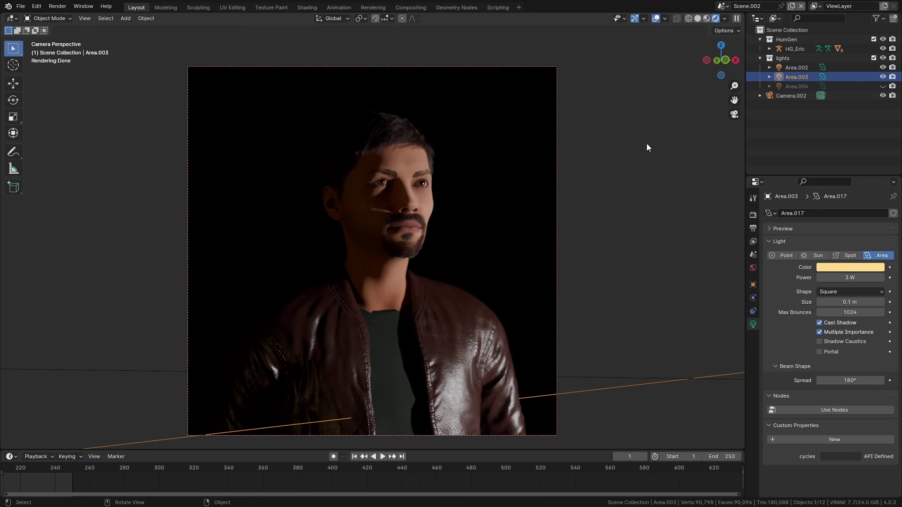
Hide Area.002 and Area.003 and unhide Area.004 to view the light from behind the man on its own
{"action": "left_click", "coordinate": [883, 68]}
{"action": "left_click", "coordinate": [883, 77]}
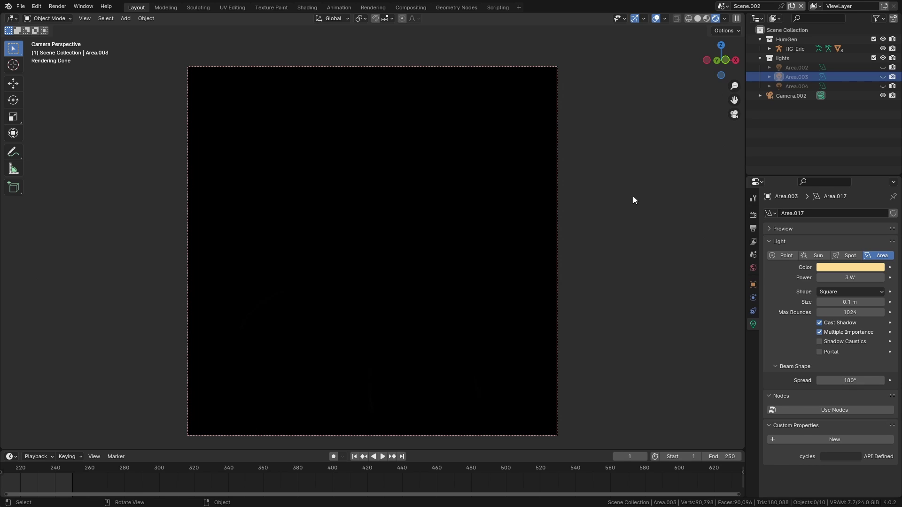
{"action": "left_click", "coordinate": [883, 86]}
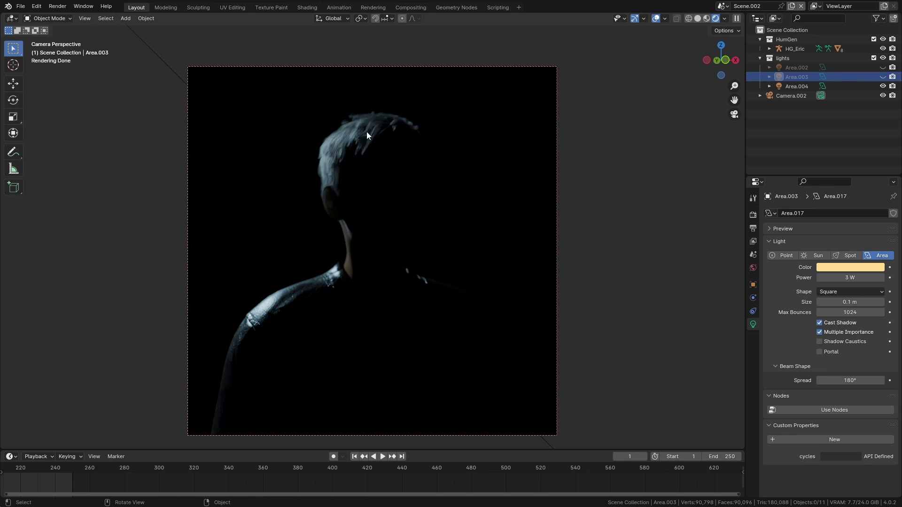
Unhide Area.003 and Area.002 so that all three area lights illuminate the man together
{"action": "left_click", "coordinate": [883, 77]}
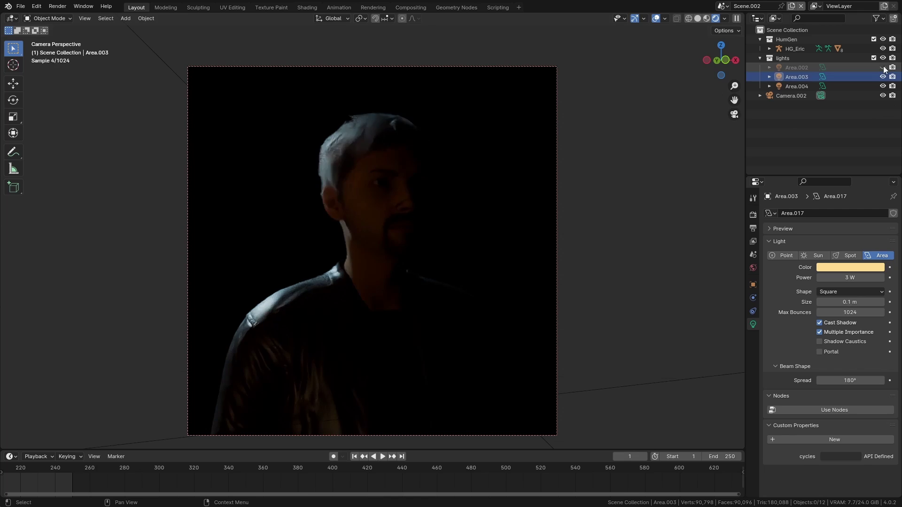
{"action": "left_click", "coordinate": [883, 68]}
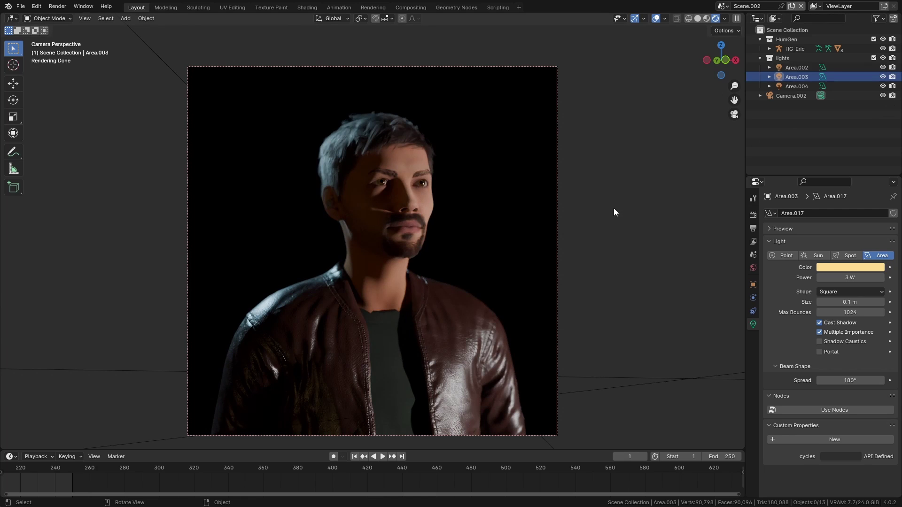